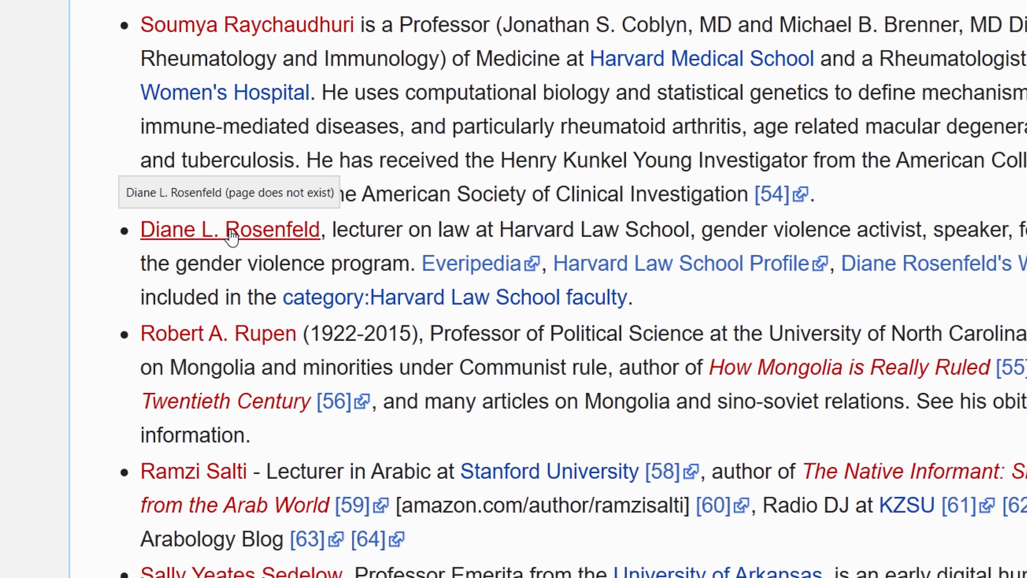
Step: Follow the red Eva Kushner link in the requested-articles list to start a new article
scroll(229, 238, up, 5)
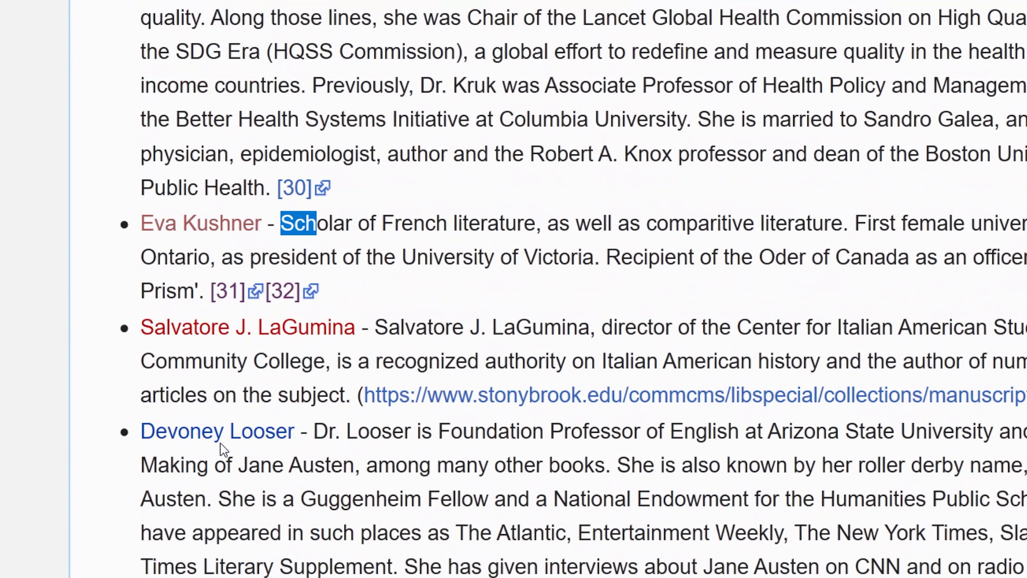
click(200, 234)
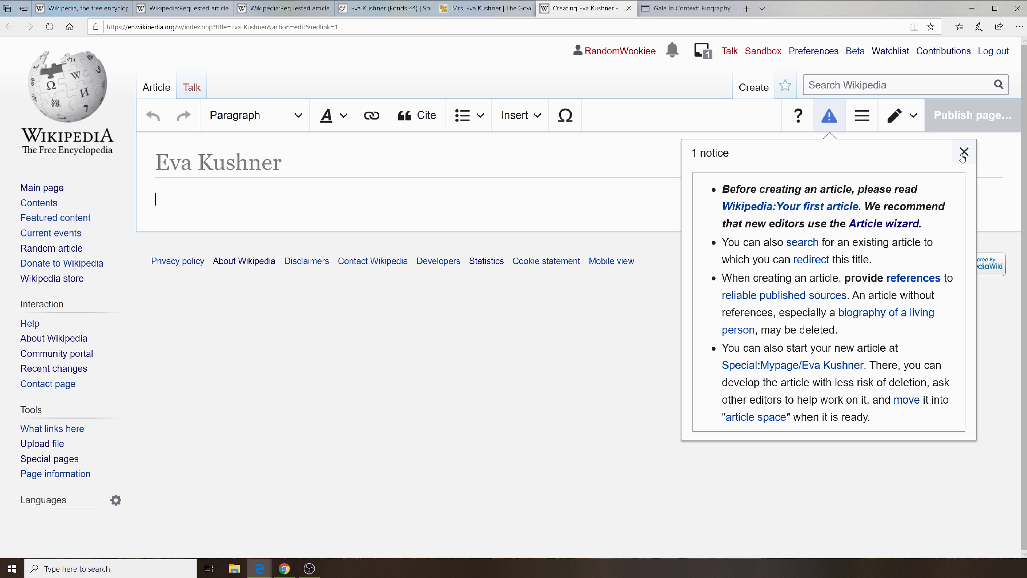
Step: Dismiss the article-creation notice on the empty Eva Kushner draft
click(963, 153)
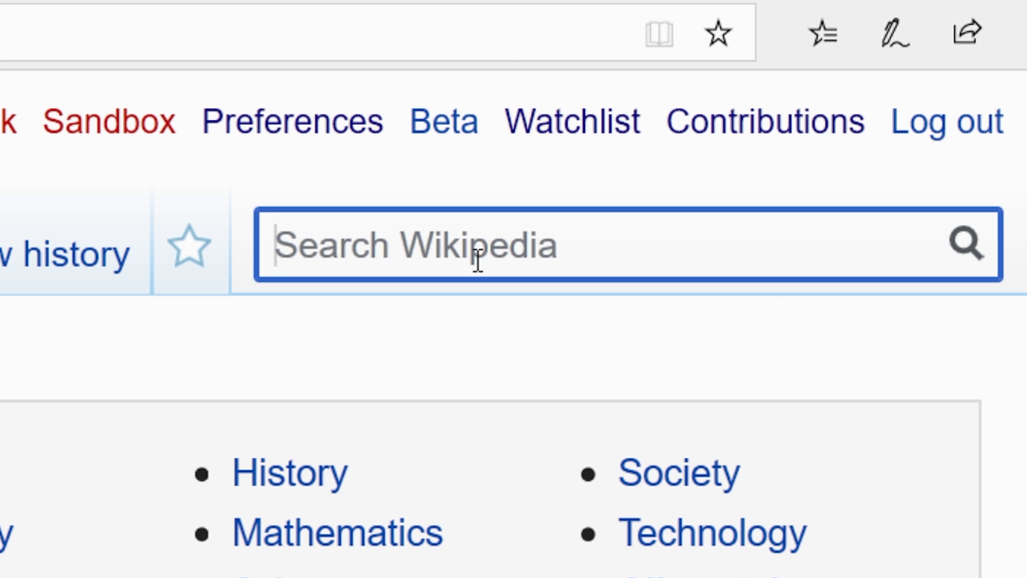
Step: Search Wikipedia for 'Eva Kushner' and follow the red create-page link in the results
text(Eva Kushner)
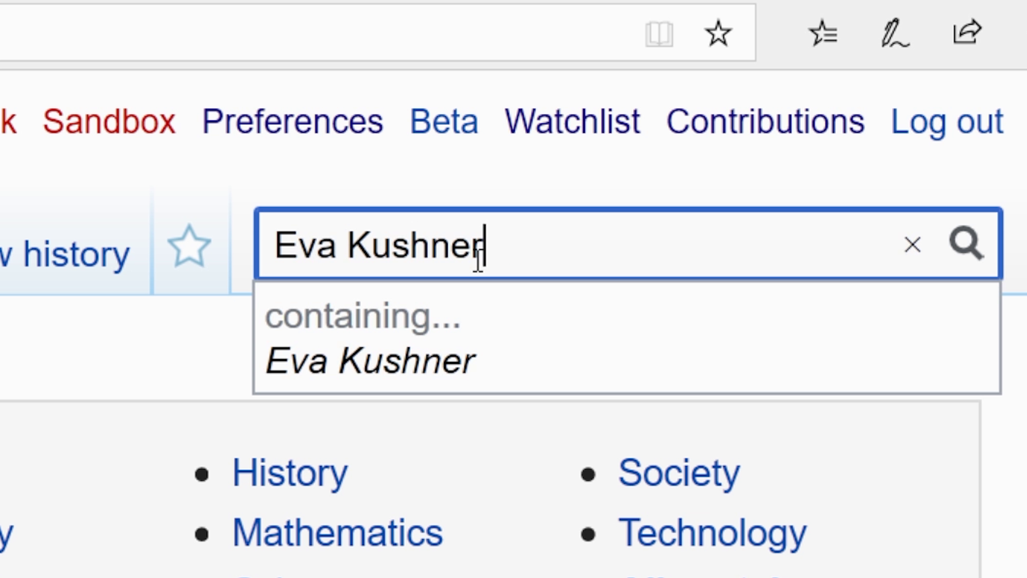
key(Return)
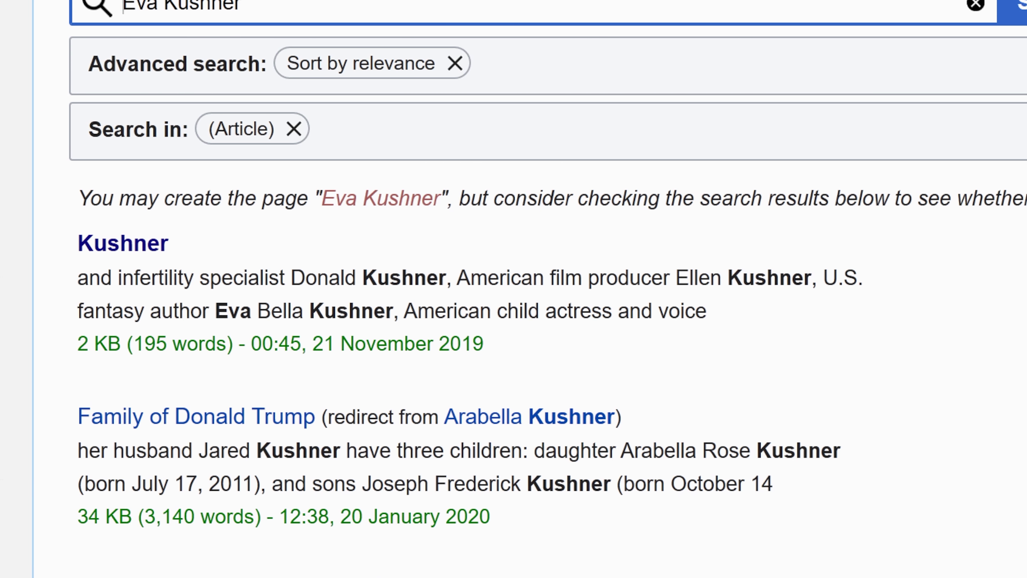
scroll(746, 121, down, 10)
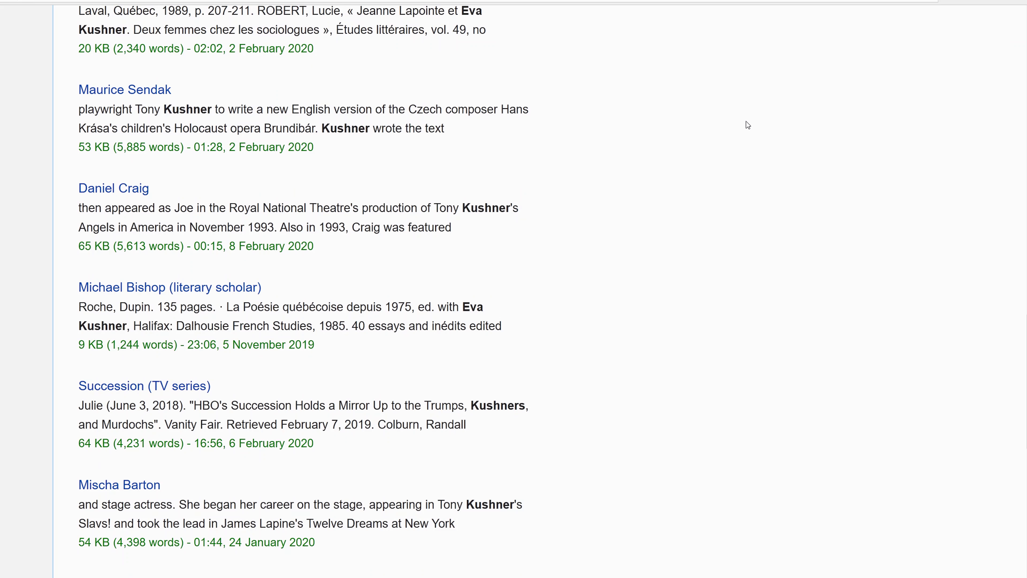
scroll(746, 121, up, 15)
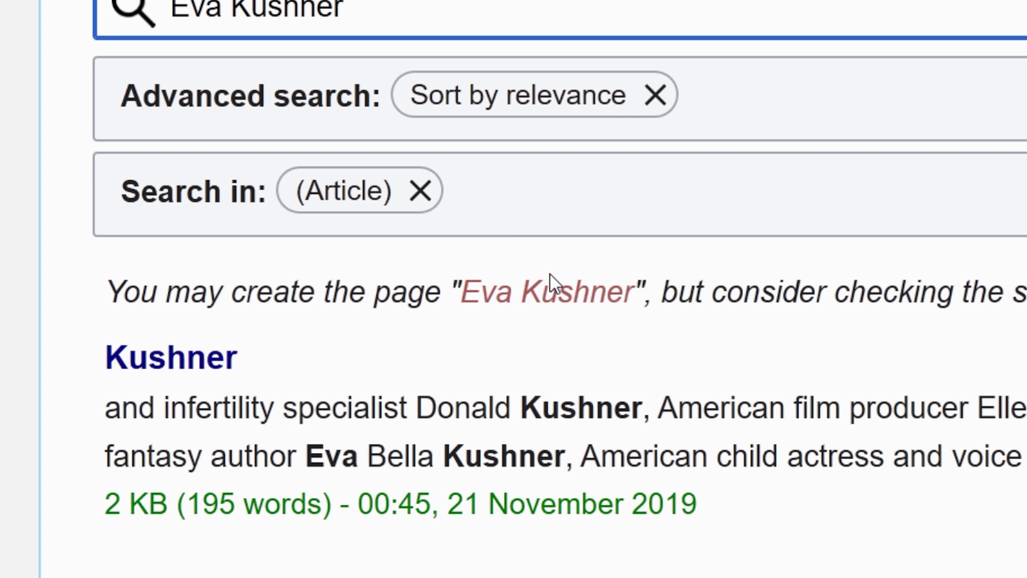
click(581, 299)
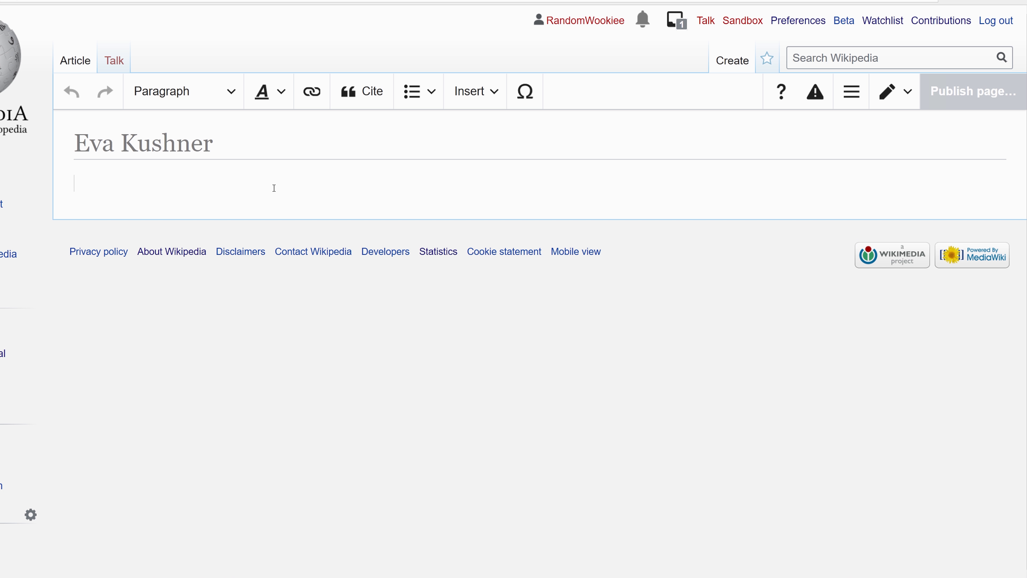
Step: Paste the lead paragraph calling Eva Kushner a Canadian literature scholar and Order of Canada officer
key(ctrl+v)
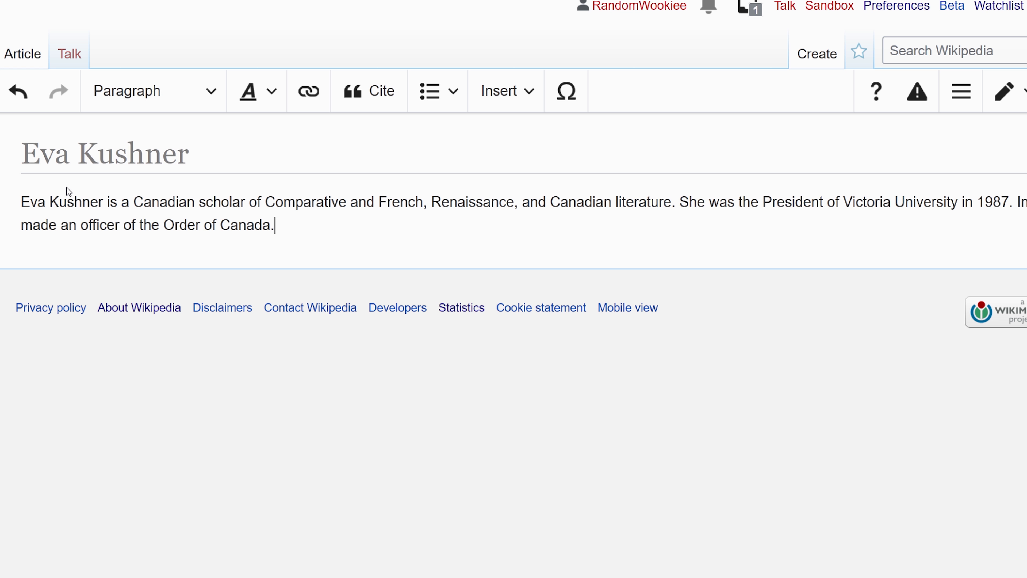
key(Return)
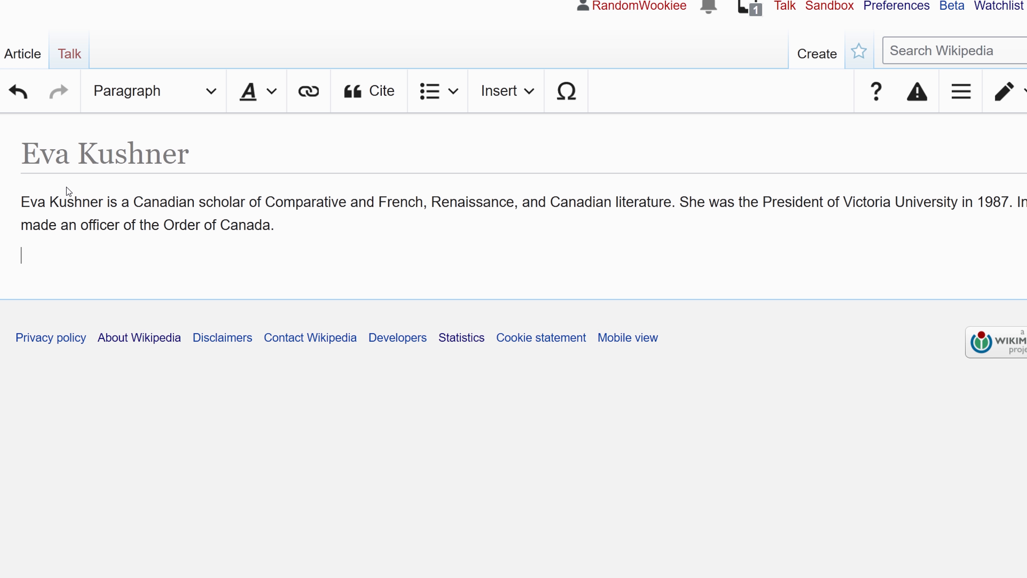
Step: Add a 'Biography' heading with the pasted paragraphs on her 1929 Prague birth and marriage
text(Biog)
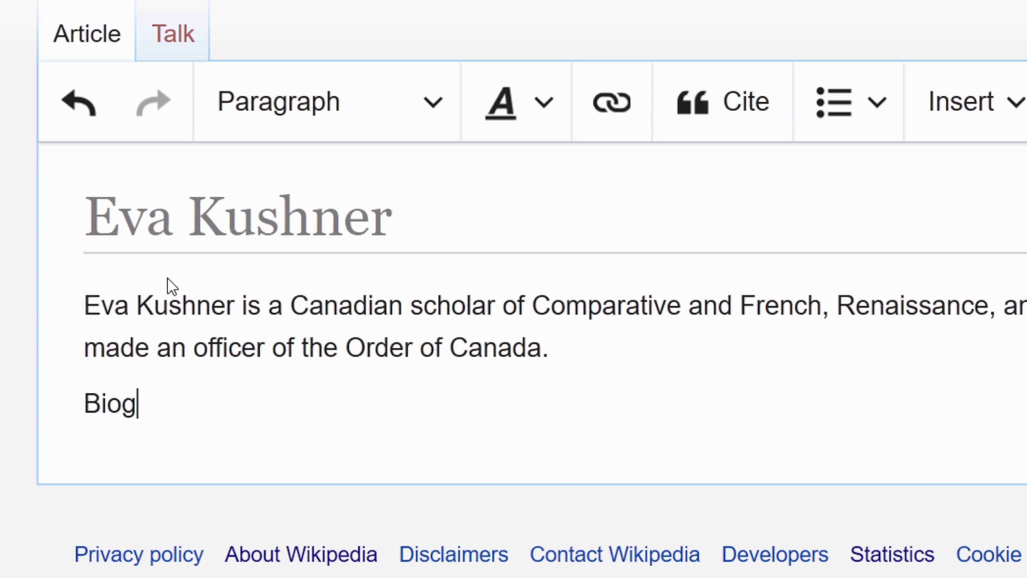
text(raphy)
key(BackSpace)
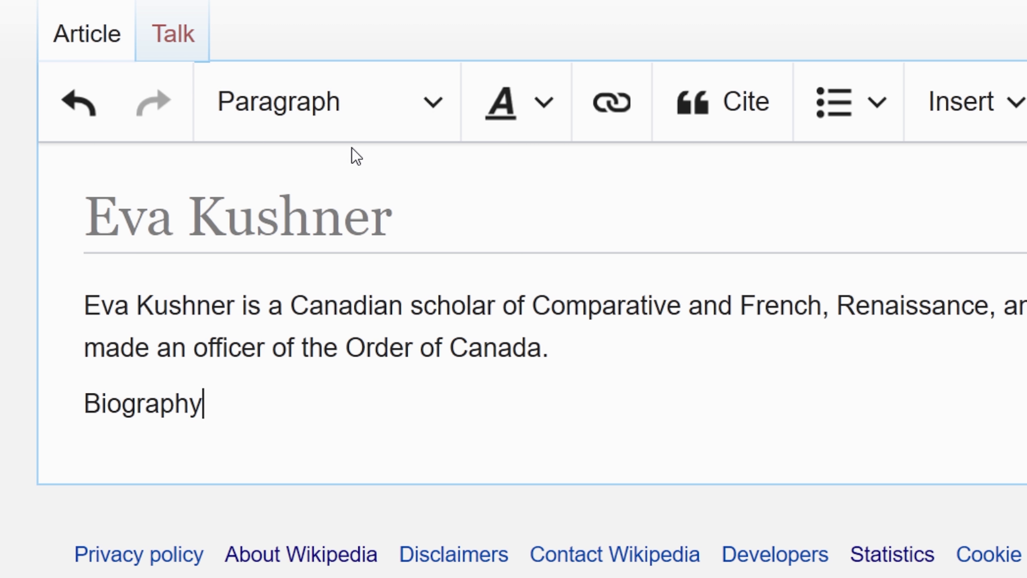
click(385, 130)
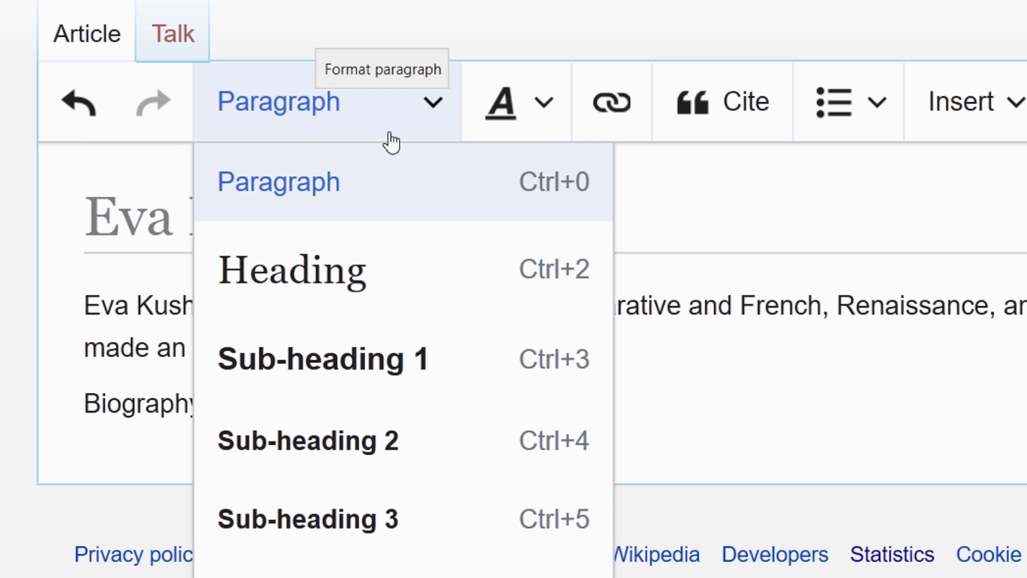
click(385, 310)
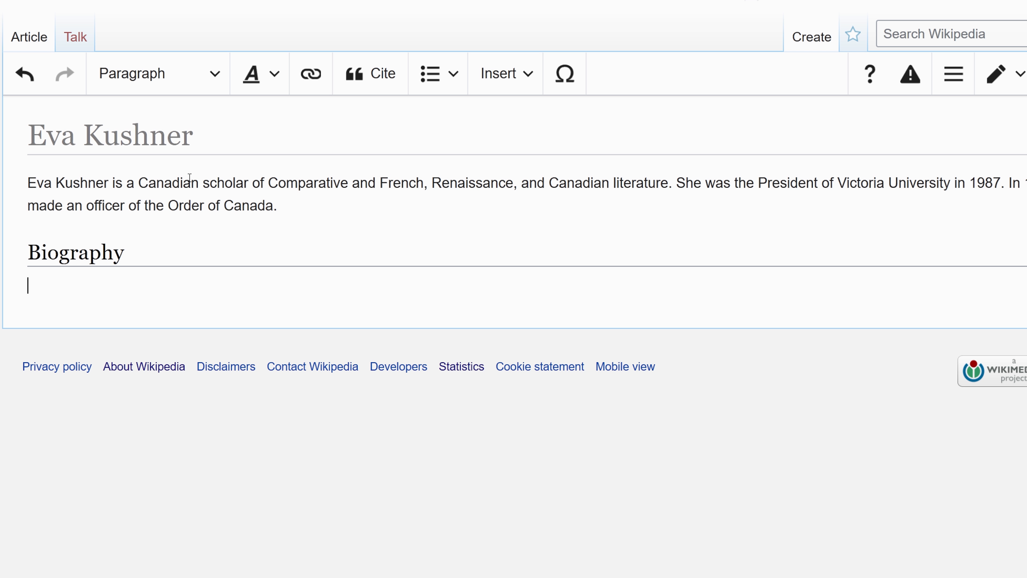
text(Eva Kushner (Dubska) was born in Prague, Czechoslovakia in 1929. She lived in France between from 1939 until moving to Canada in 1946. In 1949, she married Donn Kushner.)
key(Return)
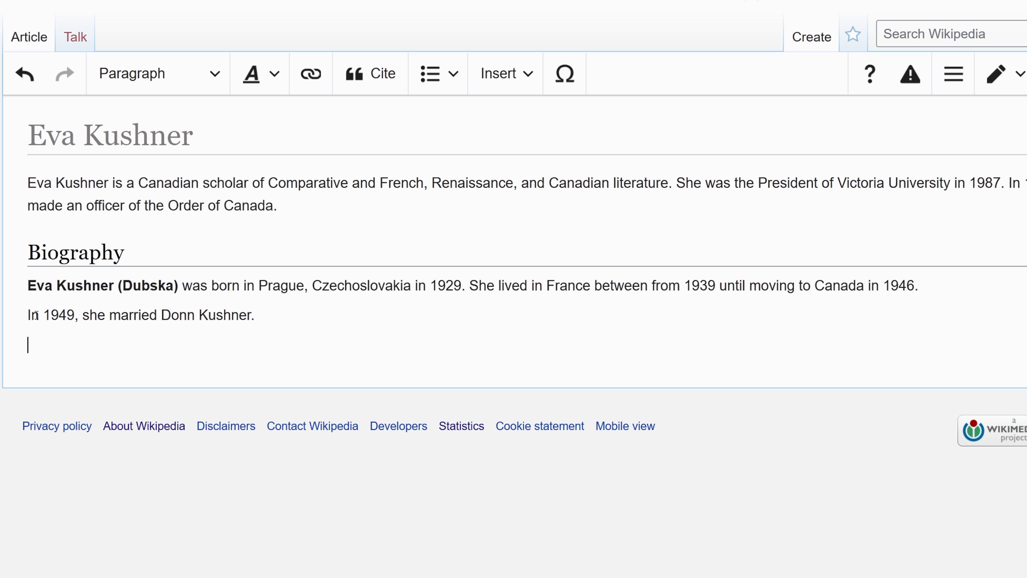
Step: Add a 'References' section heading below the biography
text(References)
click(184, 74)
click(154, 163)
key(Return)
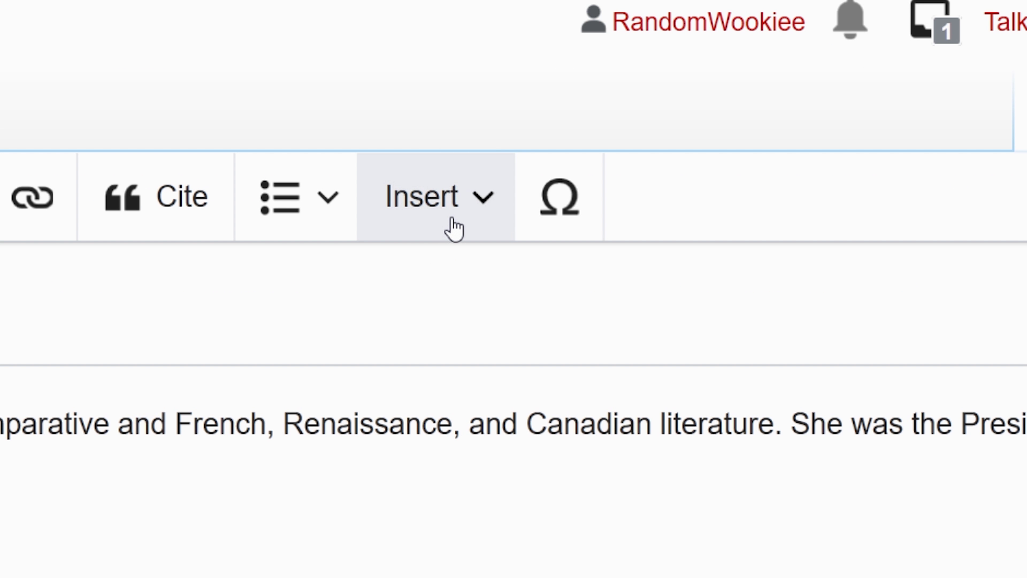
Step: Insert the Reflist template under the References heading
click(514, 89)
click(465, 382)
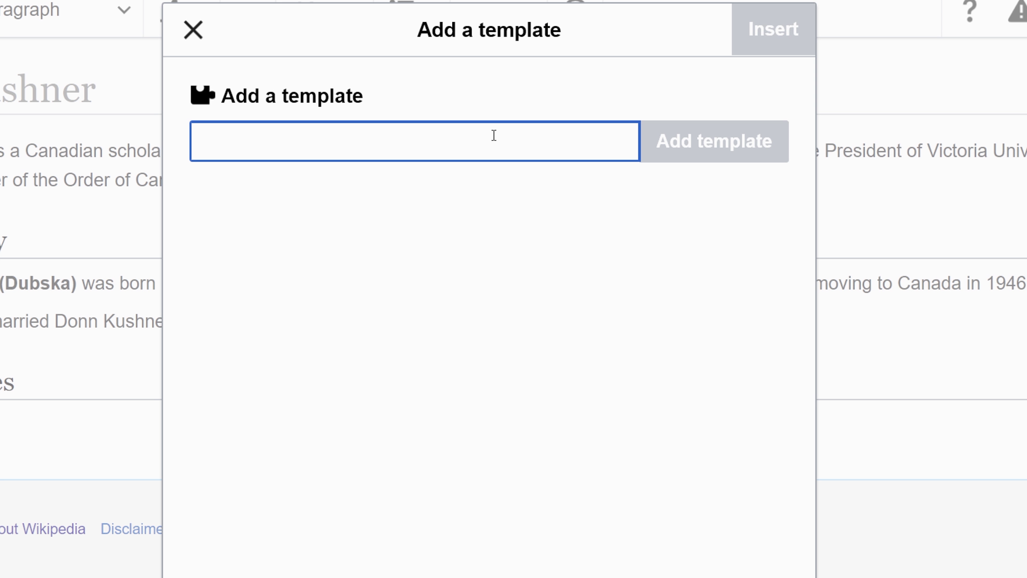
text(ref)
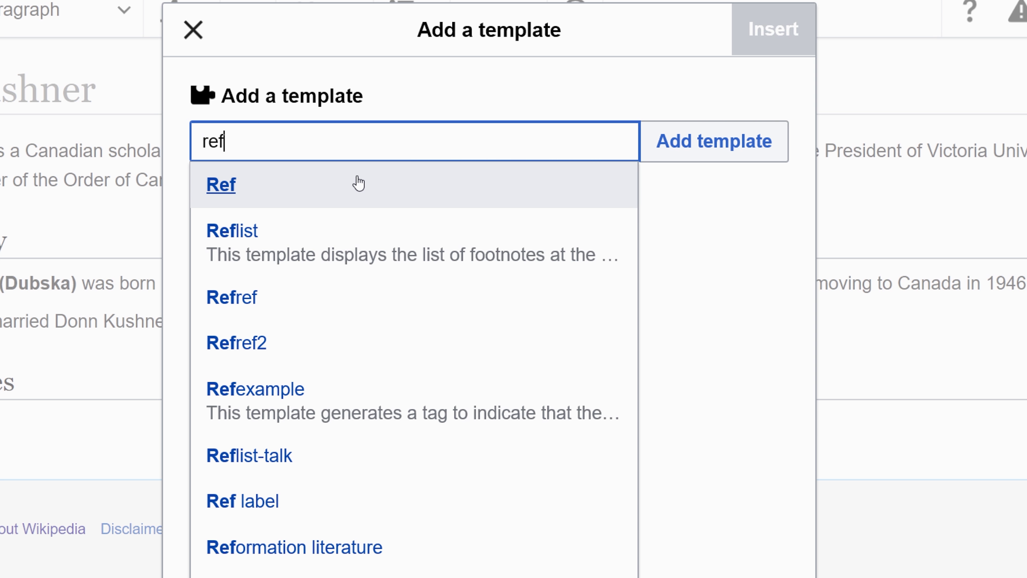
click(260, 240)
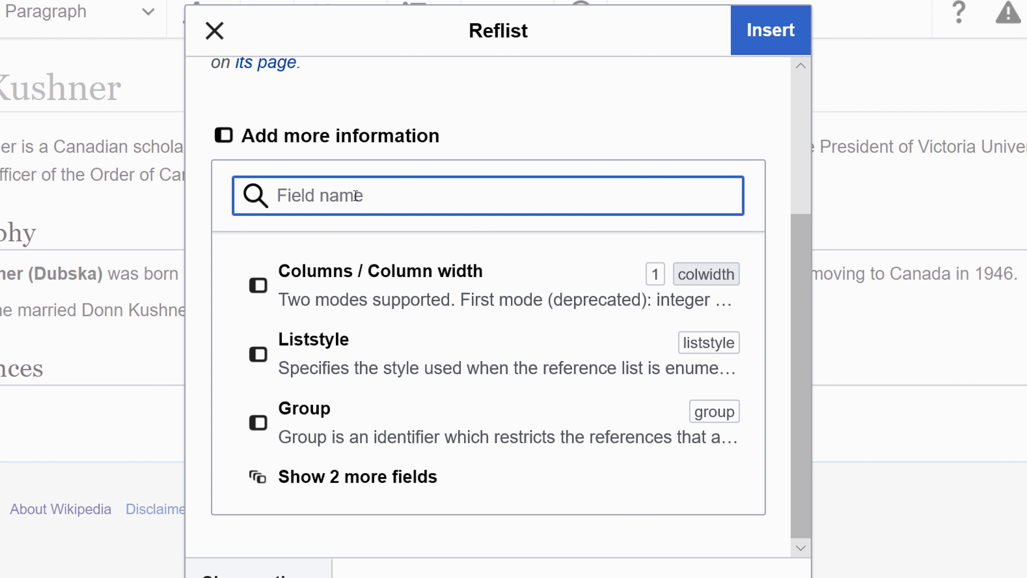
click(781, 34)
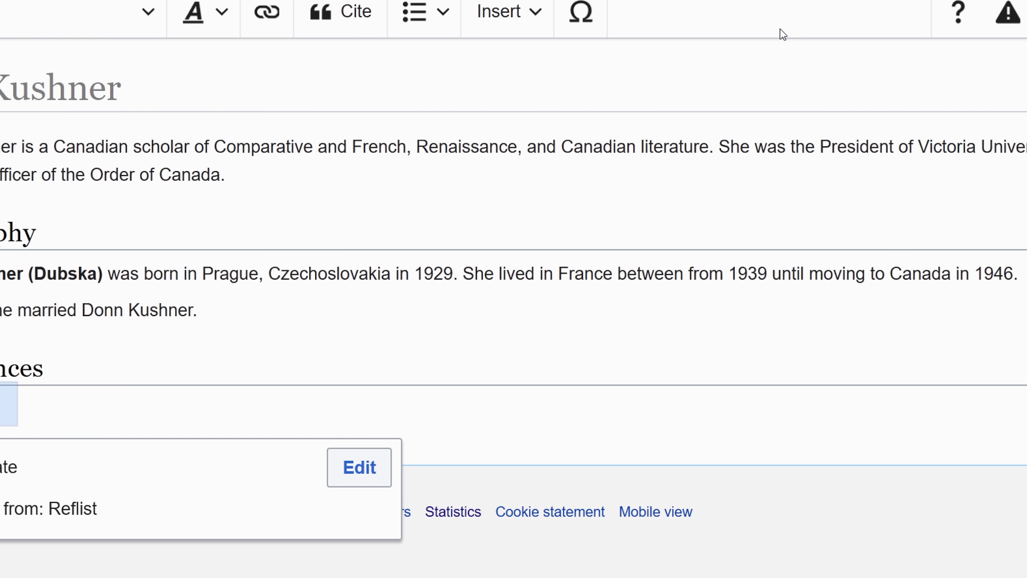
click(228, 314)
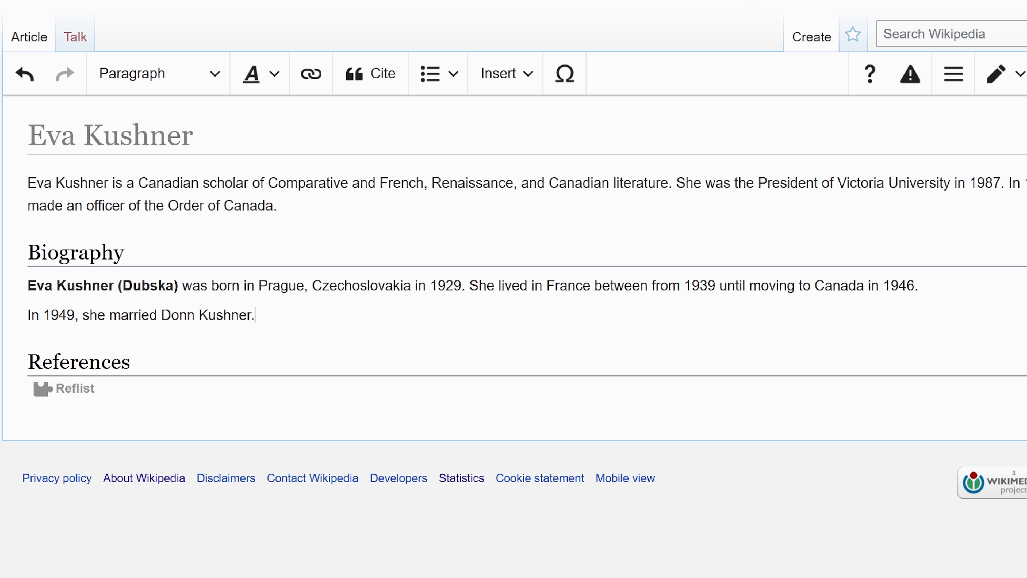
click(961, 292)
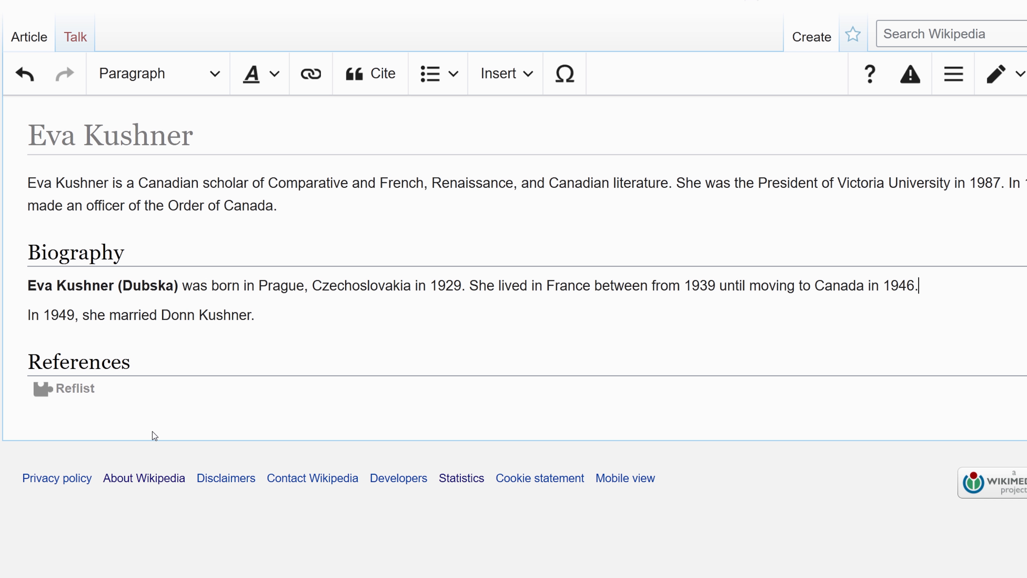
Step: Generate a website citation from the pasted collection-page URL after the 1946 sentence
click(386, 89)
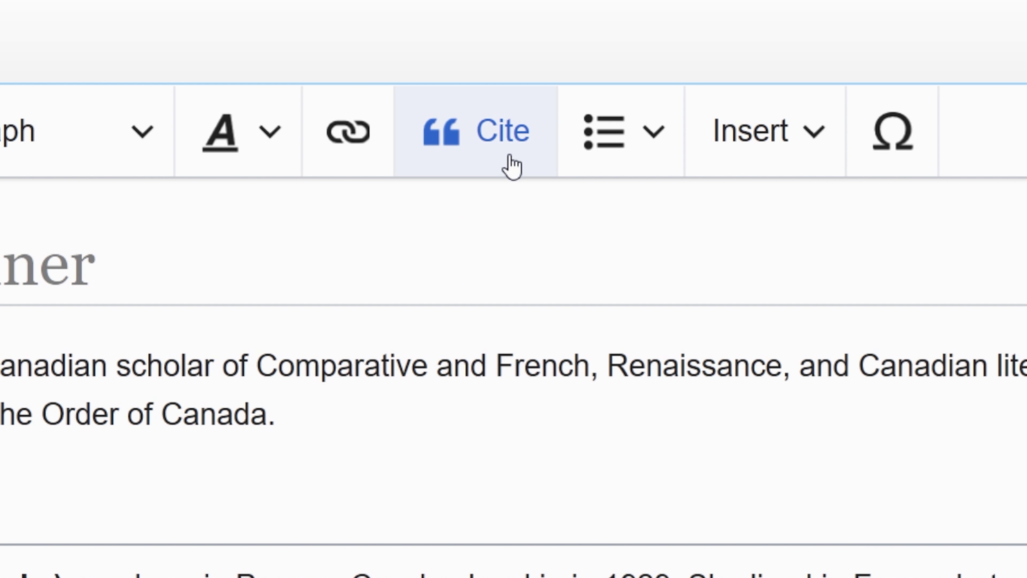
right_click(348, 406)
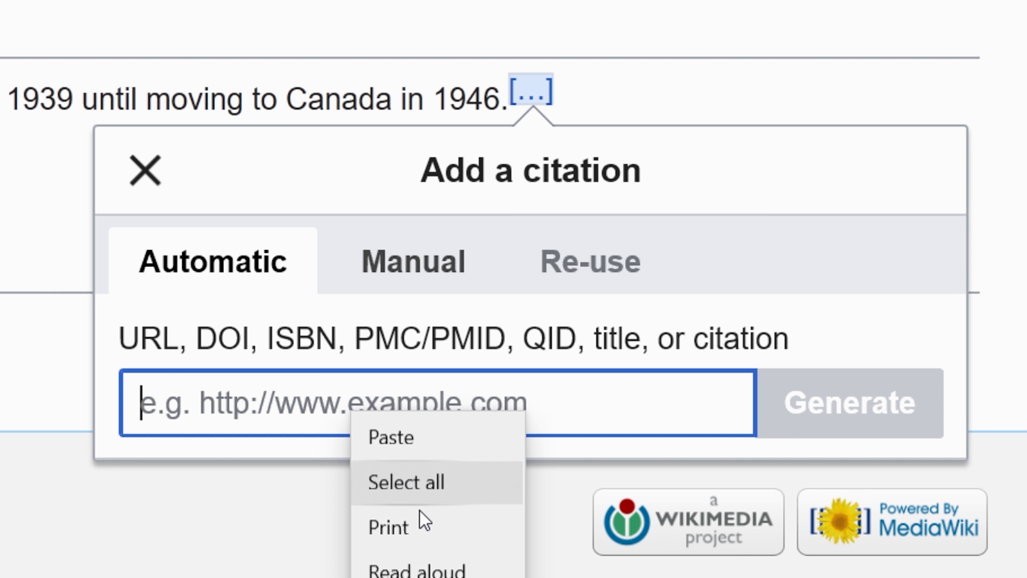
click(389, 436)
click(825, 406)
click(843, 303)
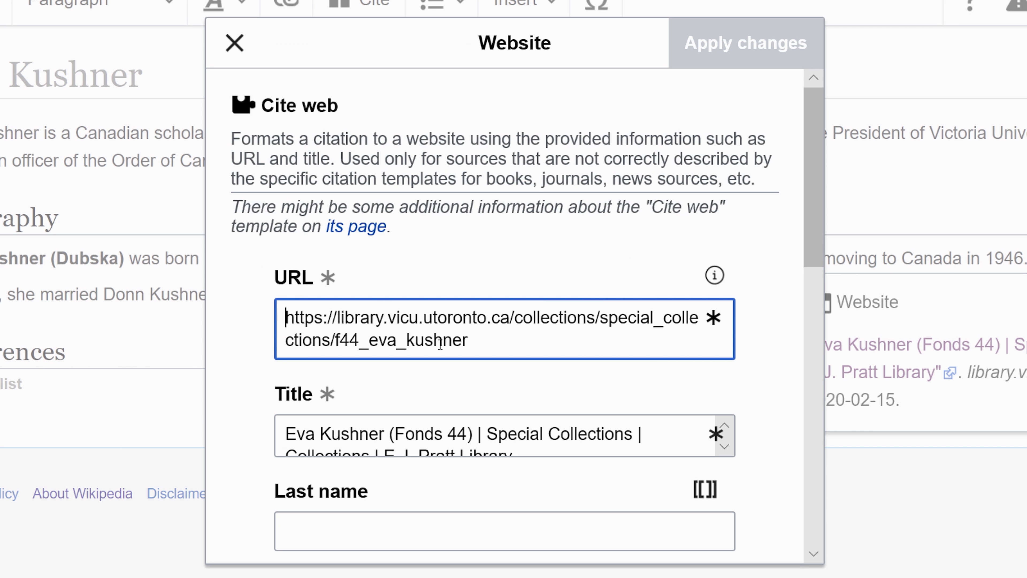
Step: Drop '(Fonds 44)' from the title, move 'E.J. Pratt Library' to Publisher, and save reference [1]
drag(389, 354, 479, 354)
key(BackSpace)
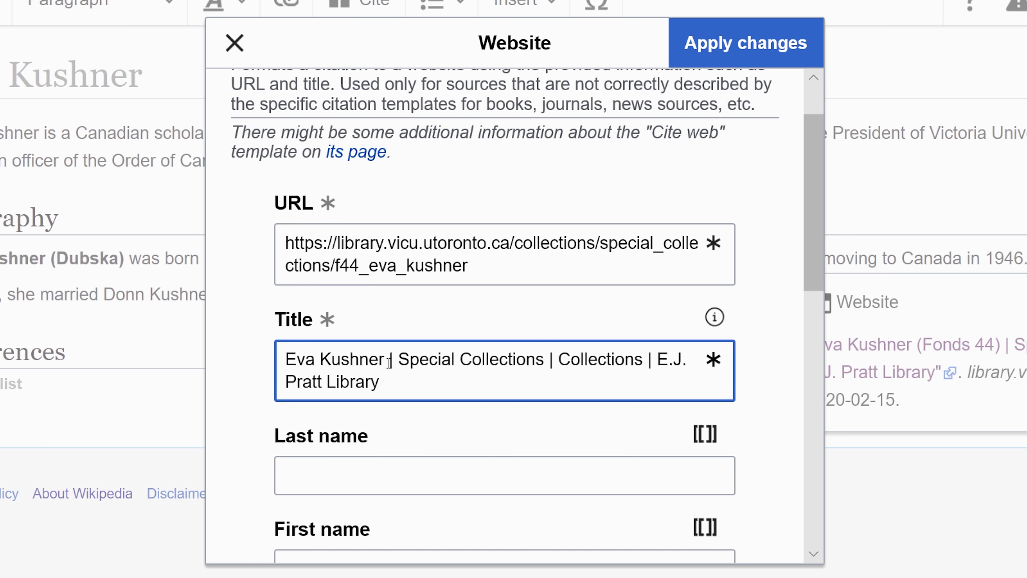
drag(657, 359, 380, 381)
right_click(671, 361)
click(698, 400)
scroll(424, 390, down, 10)
click(504, 123)
key(ctrl+v)
click(746, 43)
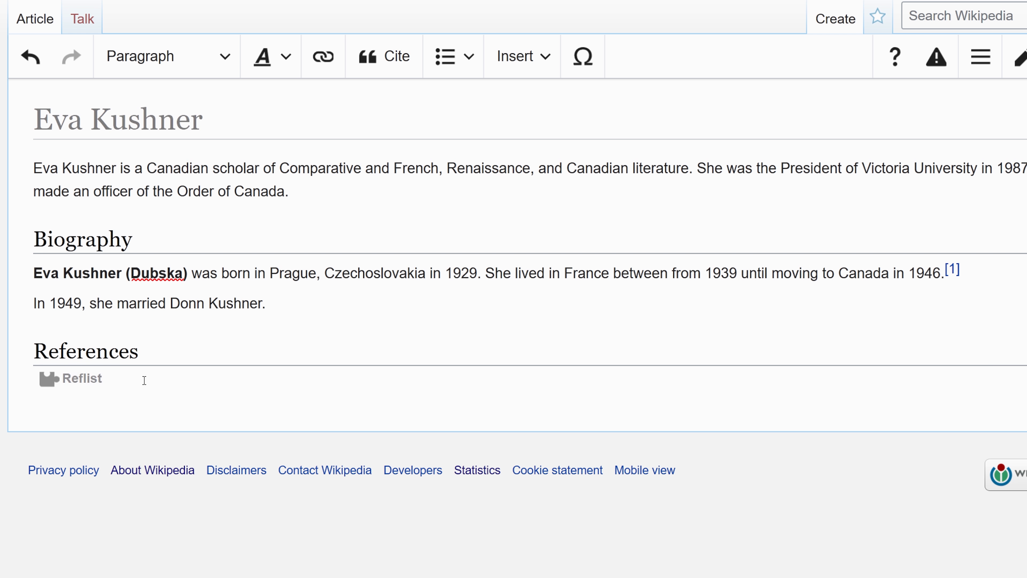
click(289, 191)
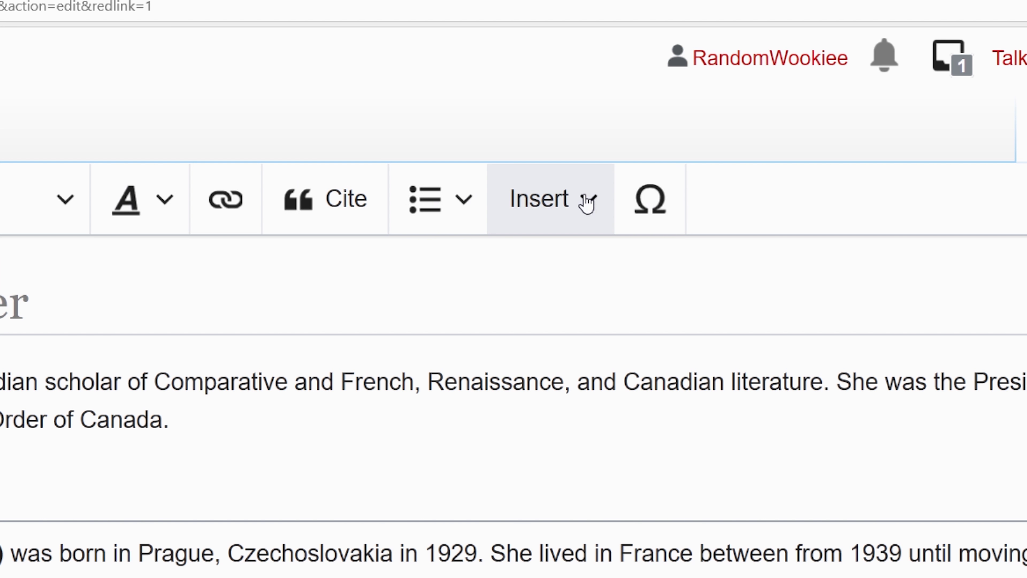
Step: Insert an Infobox person template with Name 'Eva Kushner' and an added Image field
click(527, 84)
click(653, 344)
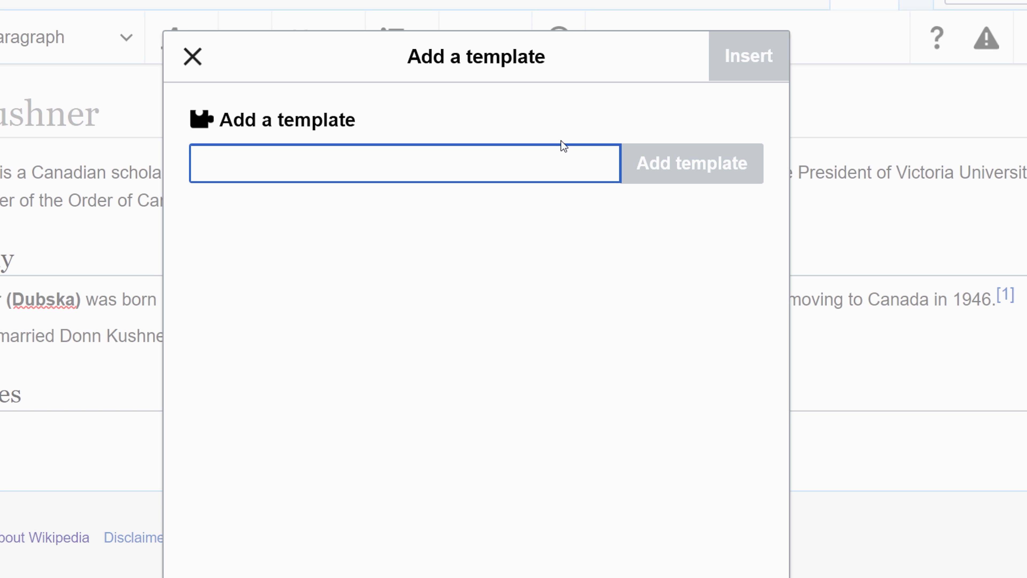
text(infobox p)
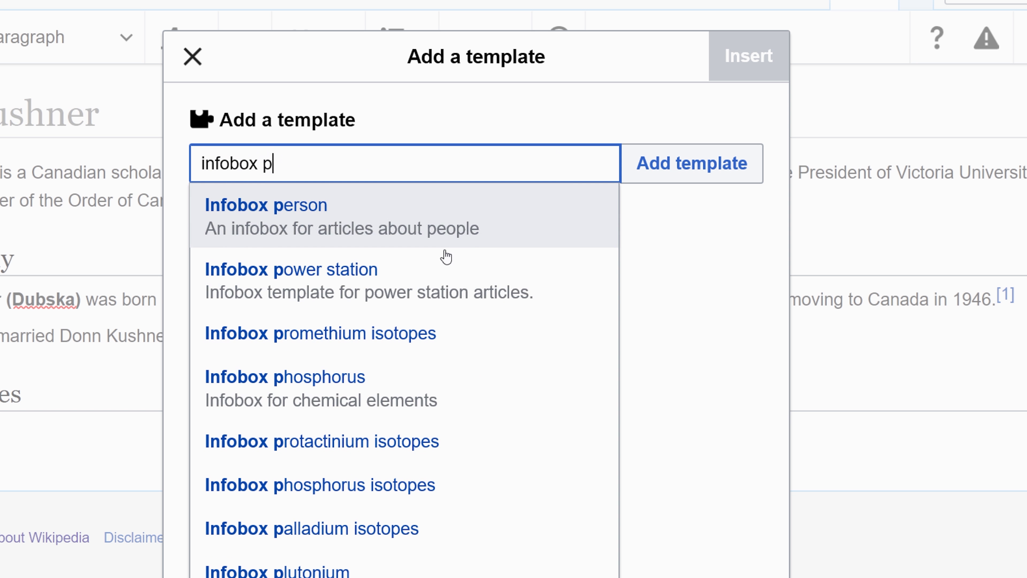
click(315, 229)
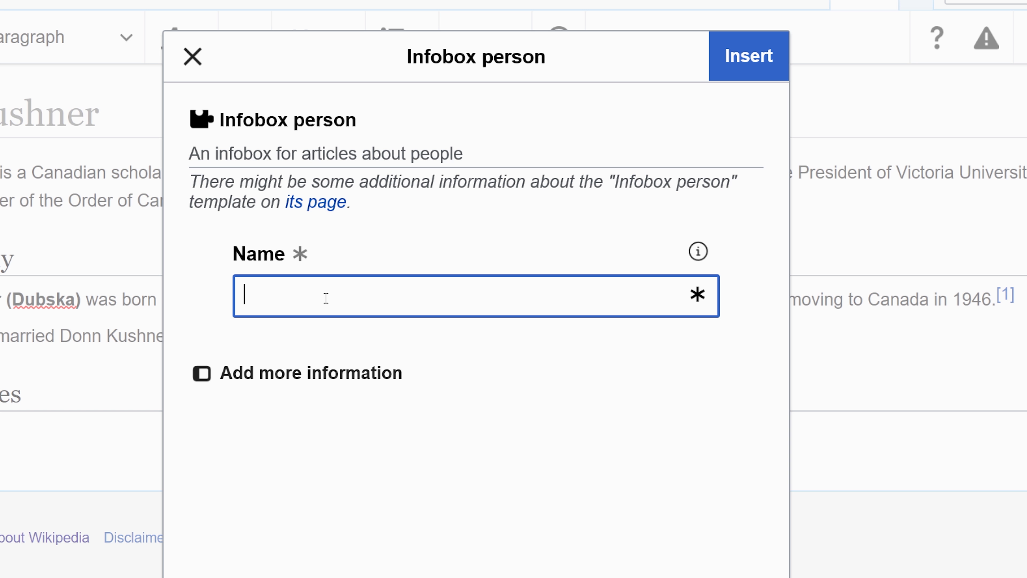
text(Eva Kushner)
click(321, 373)
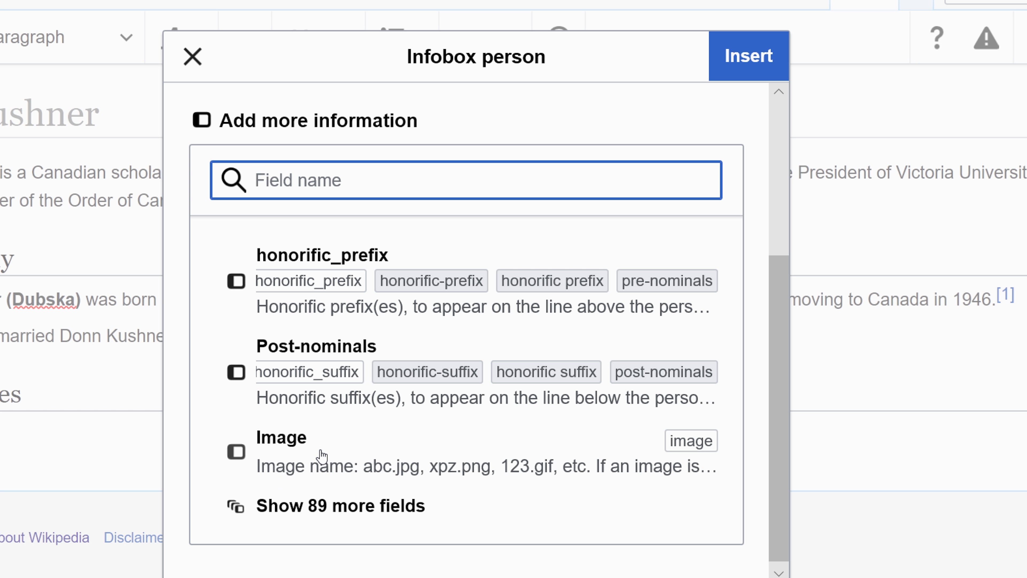
click(321, 456)
scroll(322, 455, up, 3)
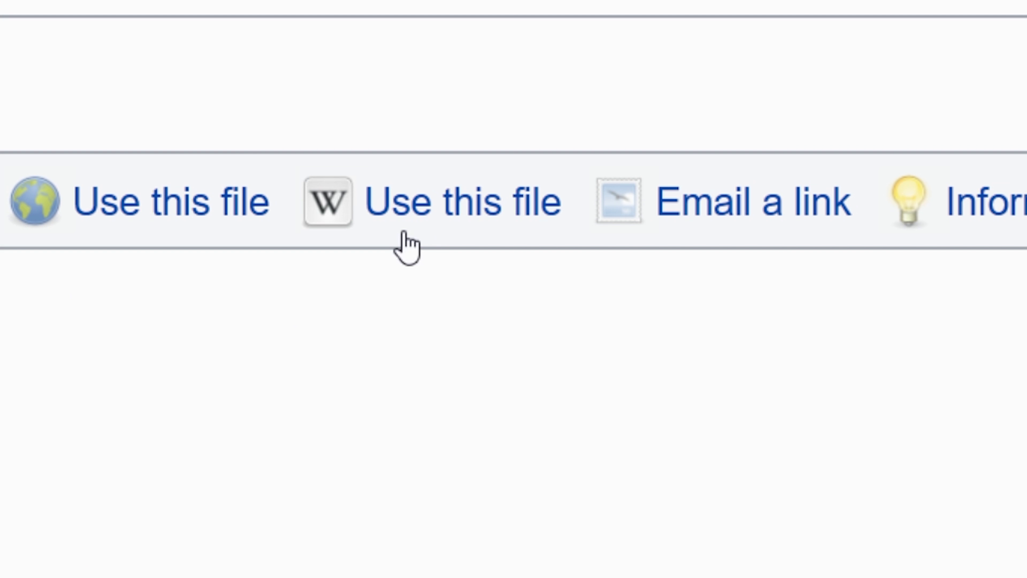
Step: Fill the Image field with [[File:Eva Kushner.jpg|Eva Kushner]] from the Commons wiki code
click(426, 214)
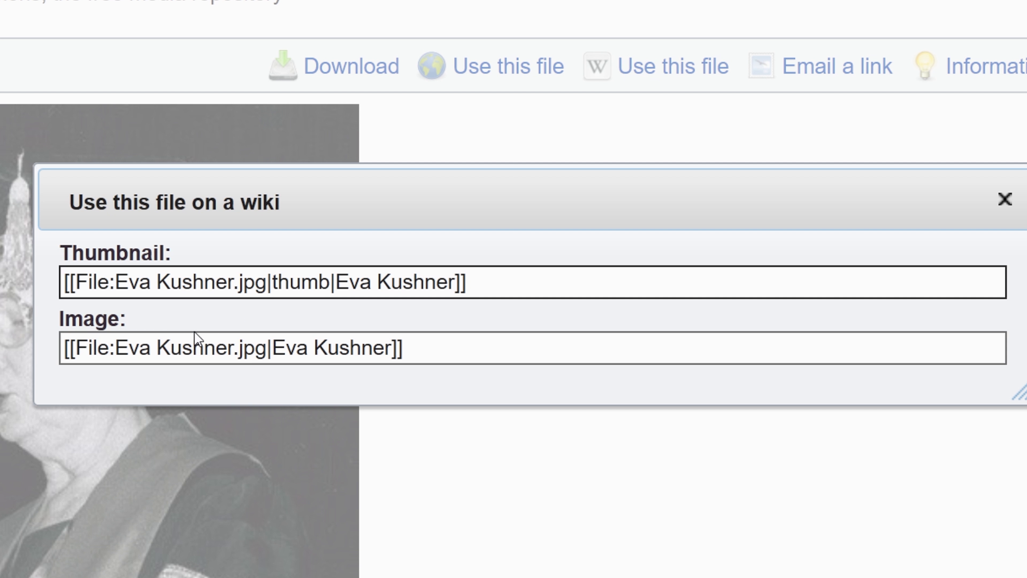
click(121, 354)
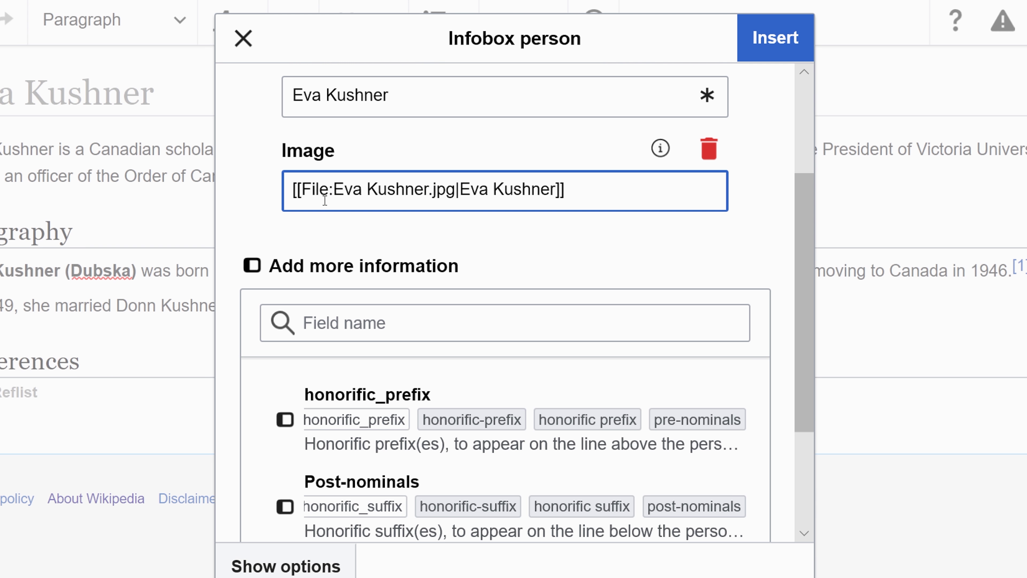
drag(455, 189, 567, 200)
scroll(408, 272, down, 3)
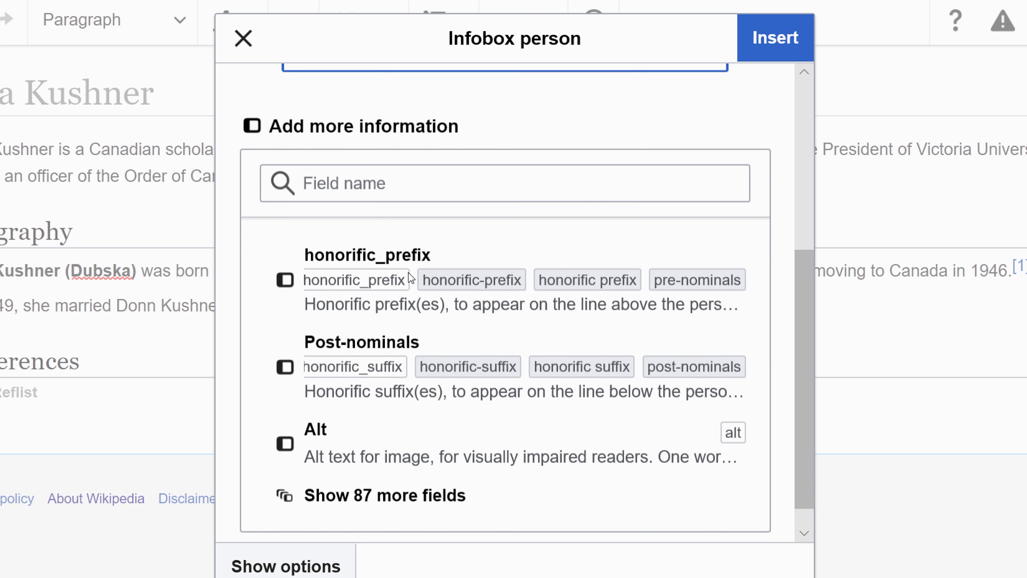
click(379, 176)
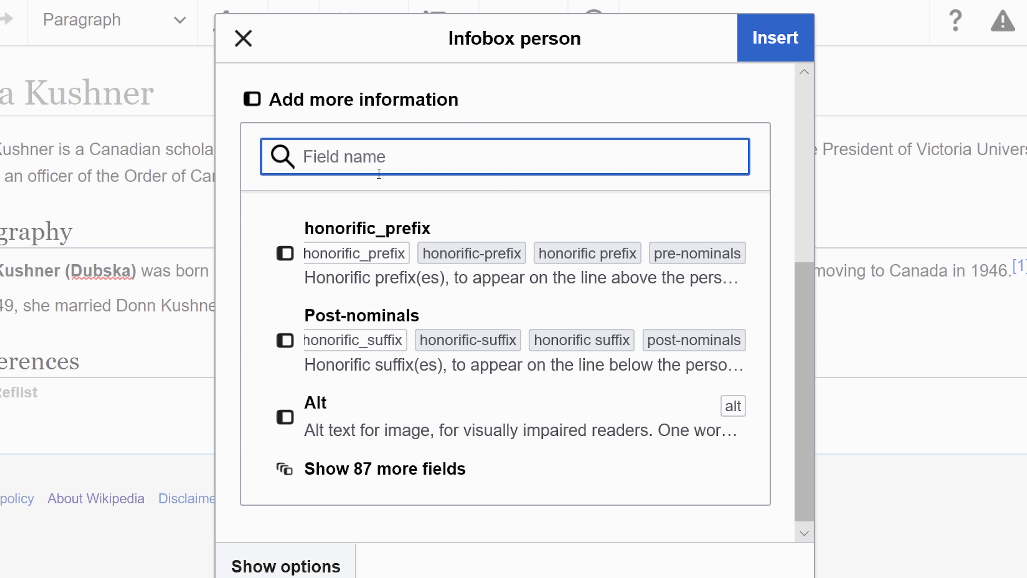
Step: Add the infobox Birth name field set to 'Eva Dubska'
text(birth)
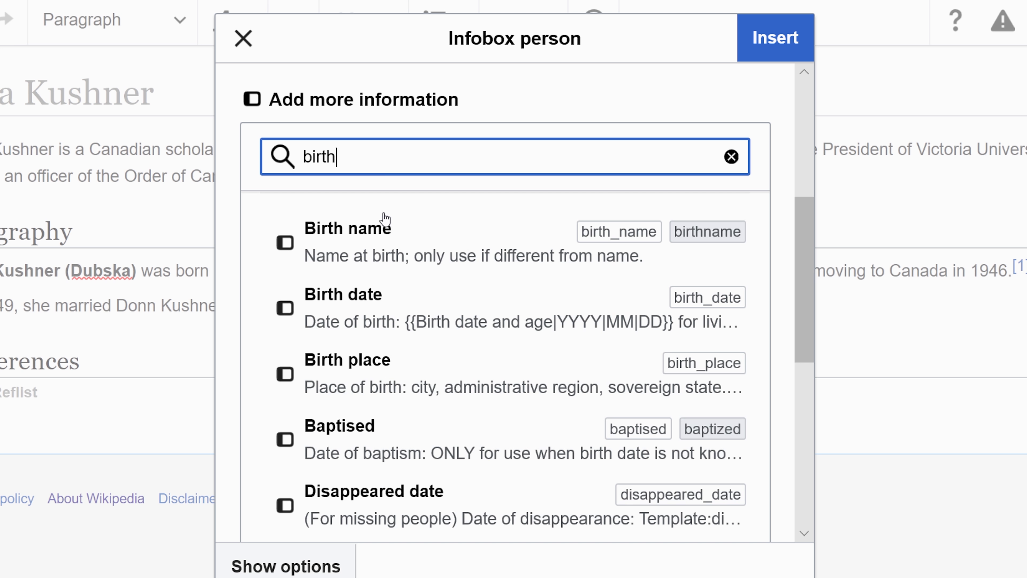
scroll(400, 399, down, 2)
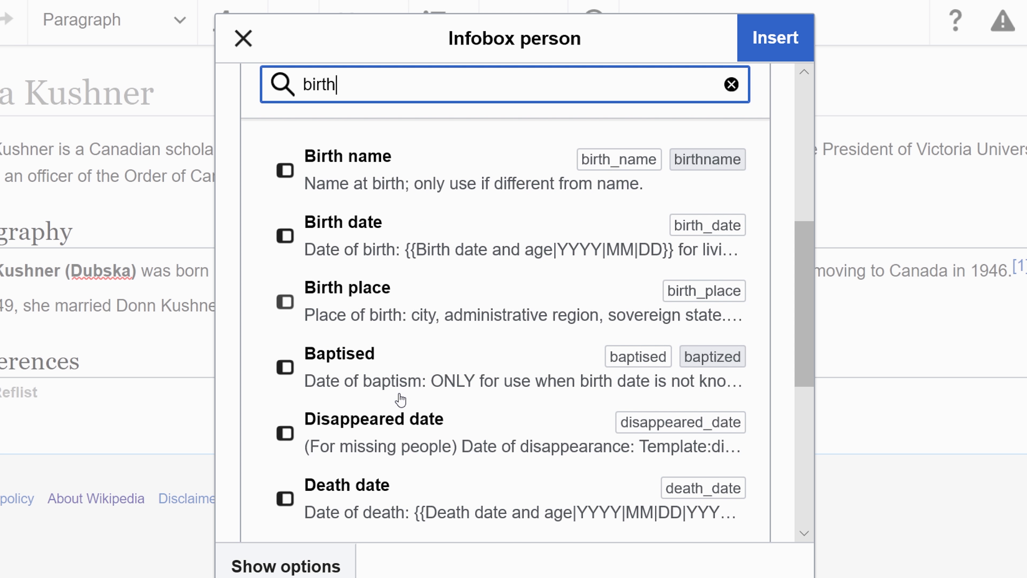
scroll(401, 408, up, 2)
click(341, 238)
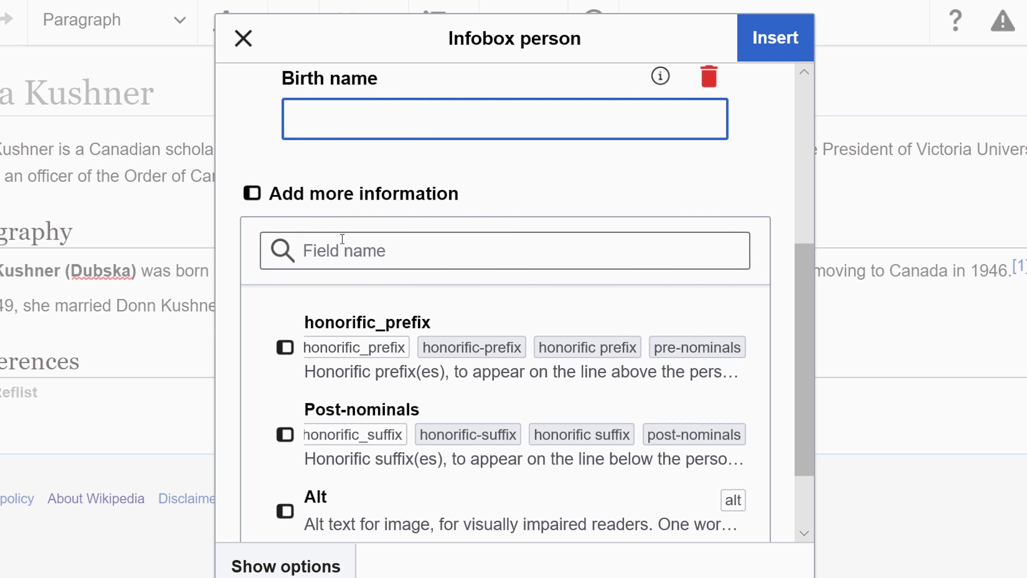
text(Eva Jusgh)
key(BackSpace)
key(BackSpace)
key(BackSpace)
key(BackSpace)
key(BackSpace)
text(Ku)
key(BackSpace)
key(BackSpace)
text(Dubska)
Step: Add Spouse(s) 'Donn Kushner (1949-2001)' and insert the completed infobox into the article
click(358, 322)
text(sp)
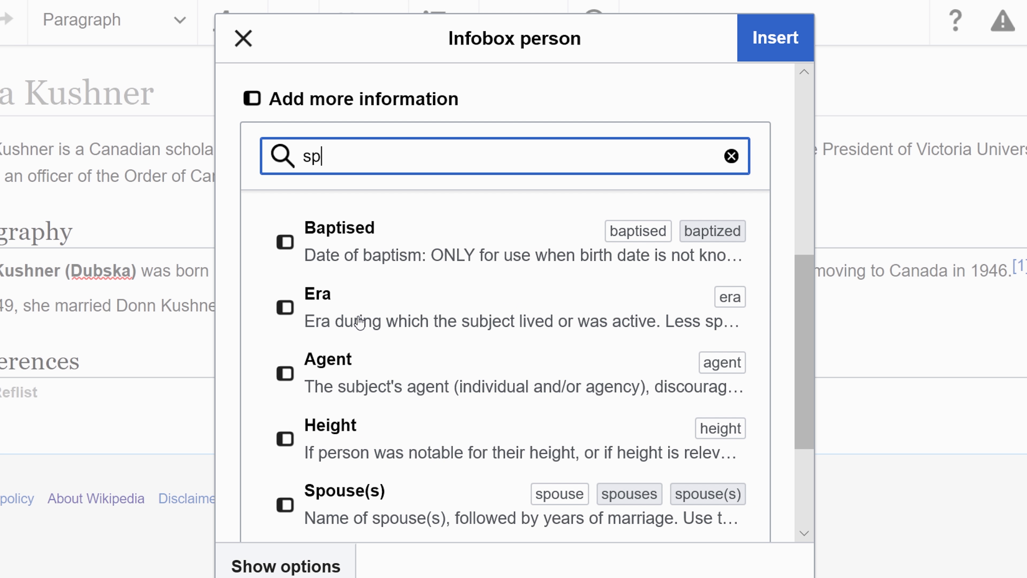
text(ouse)
key(Return)
text(Donn Kushner (1949-2001))
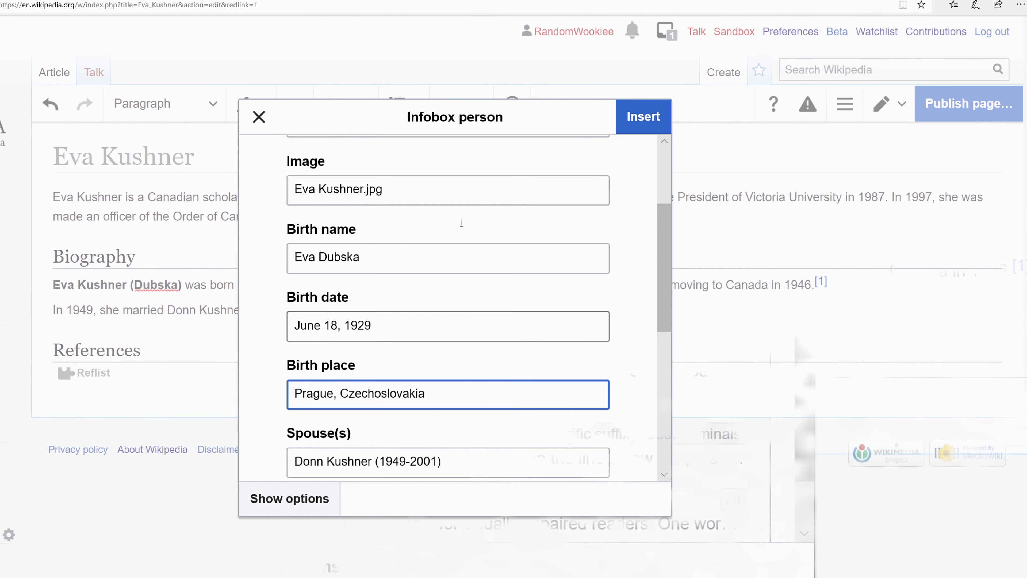
scroll(524, 186, up, 5)
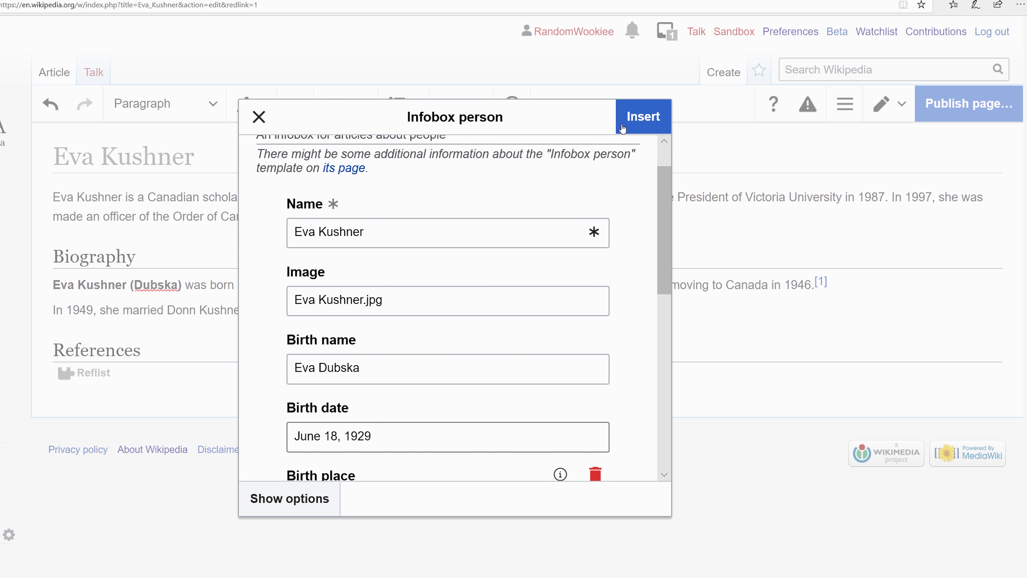
click(632, 129)
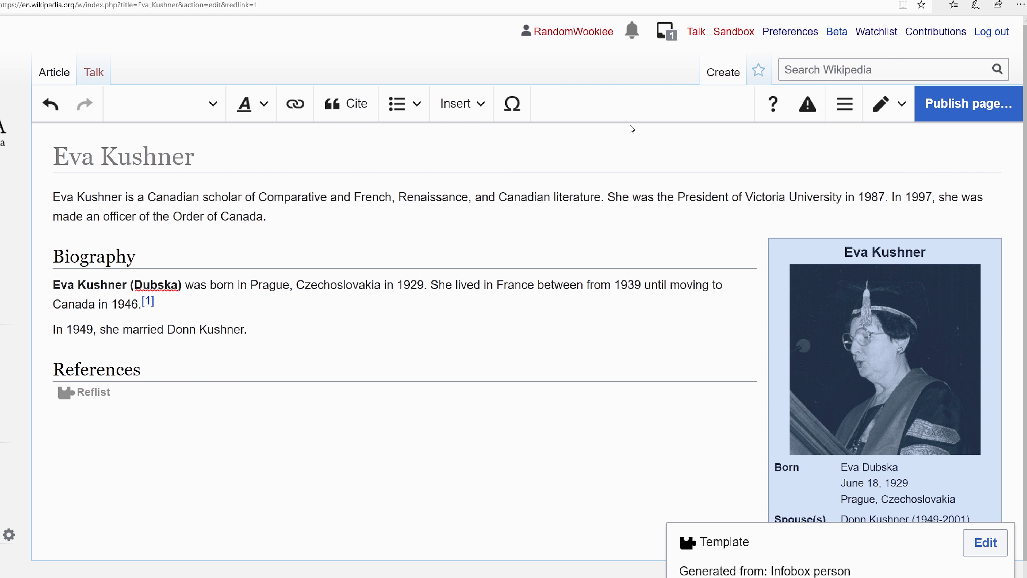
Step: Check the inserted infobox showing McGill University education and 3 children, then deselect it
scroll(745, 403, down, 2)
scroll(745, 403, up, 2)
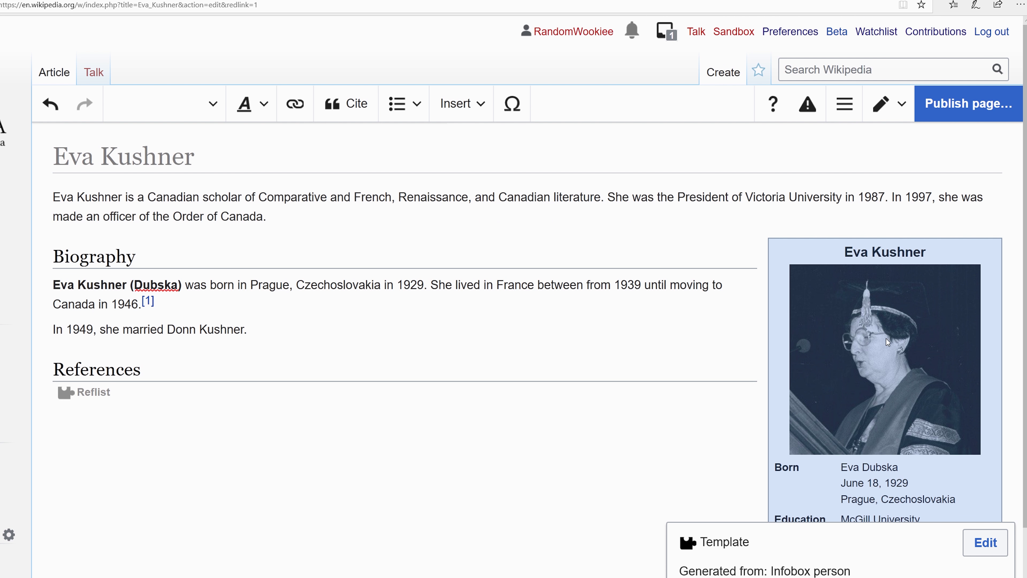
click(959, 215)
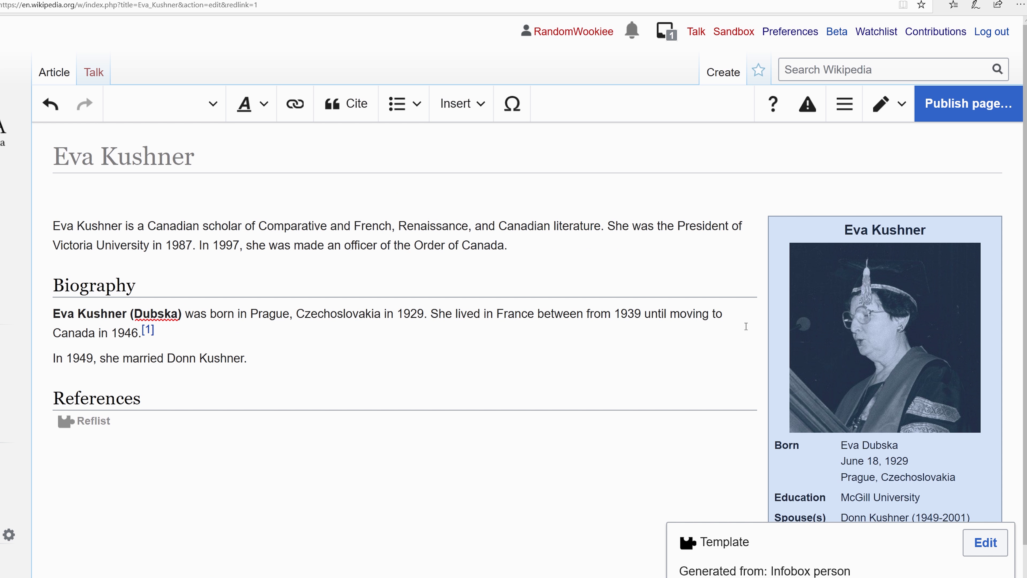
click(692, 348)
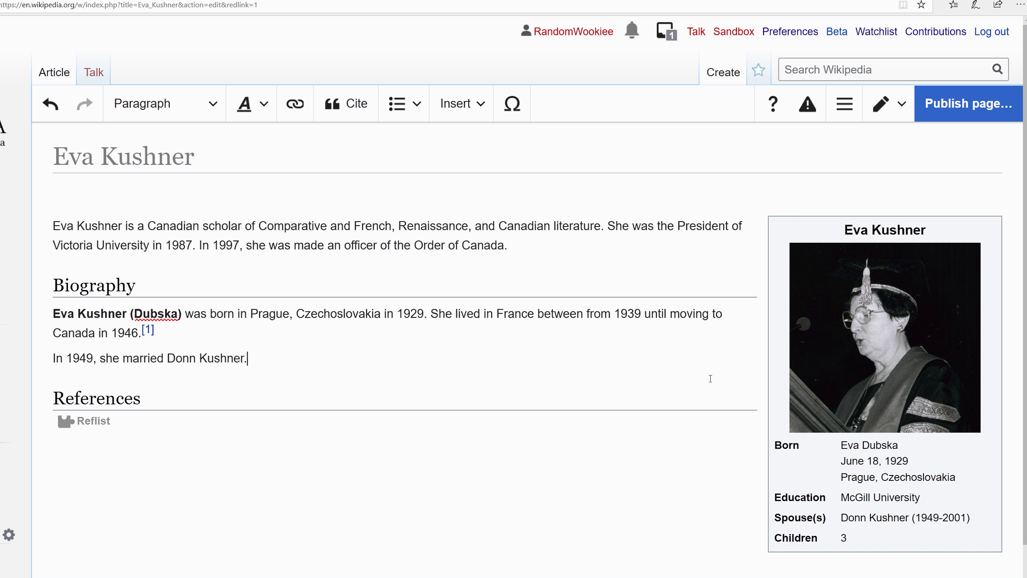
Step: Change the birth phrase to 'on June 18,' and generate a citation from the Gale URL
double_click(391, 313)
text(on June 18,)
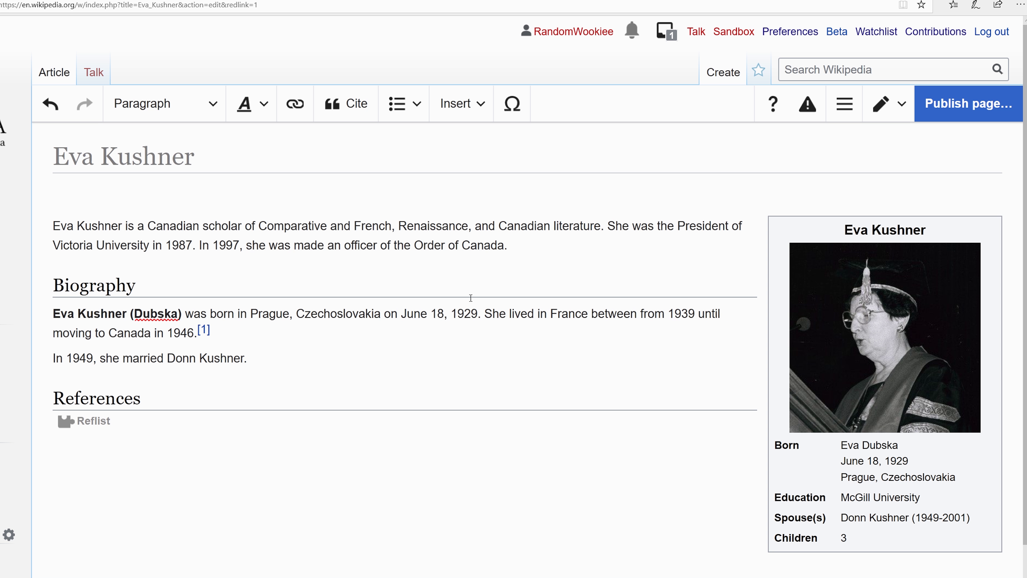
key(ctrl+shift+k)
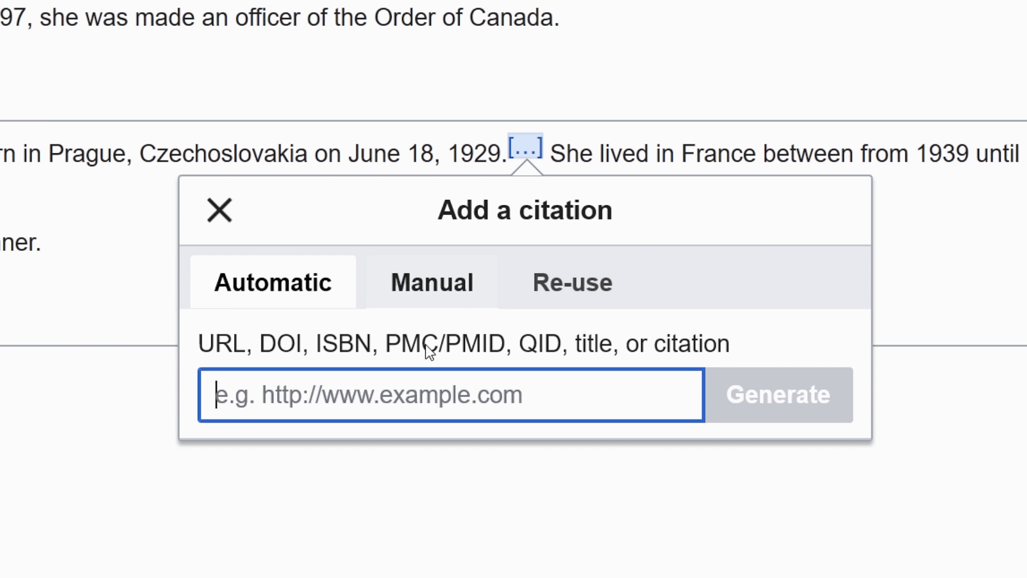
right_click(400, 403)
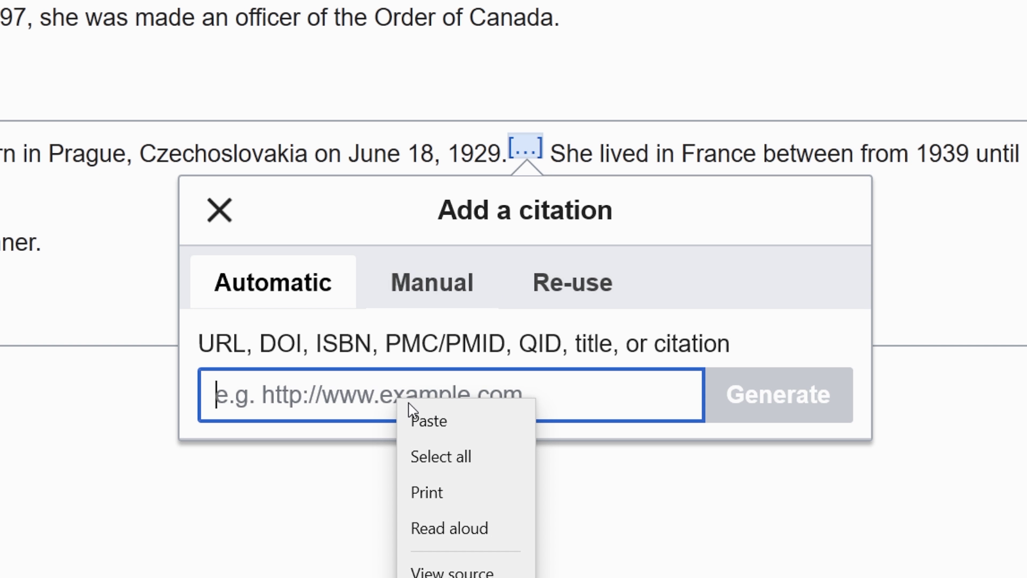
click(425, 418)
click(820, 412)
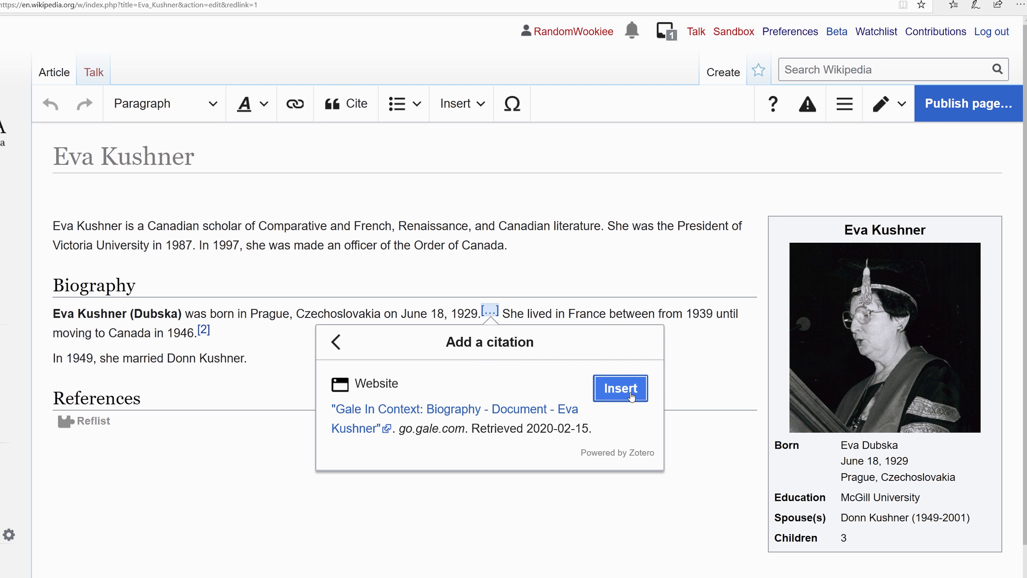
Step: Trim the citation title to 'Eva Kushner', add publisher Gale In Context: Biography, and apply
click(623, 385)
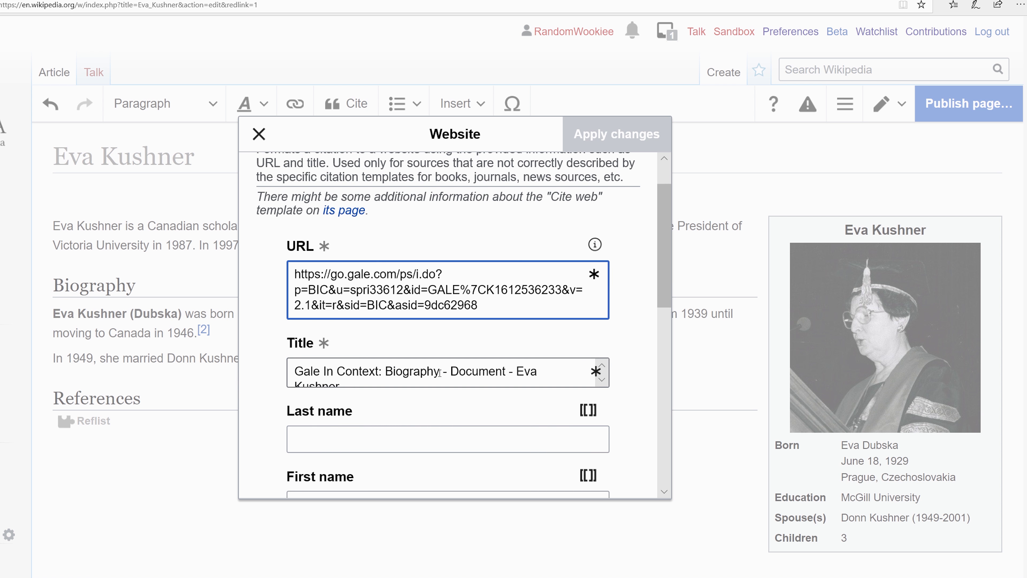
drag(295, 370, 442, 383)
key(ctrl+c)
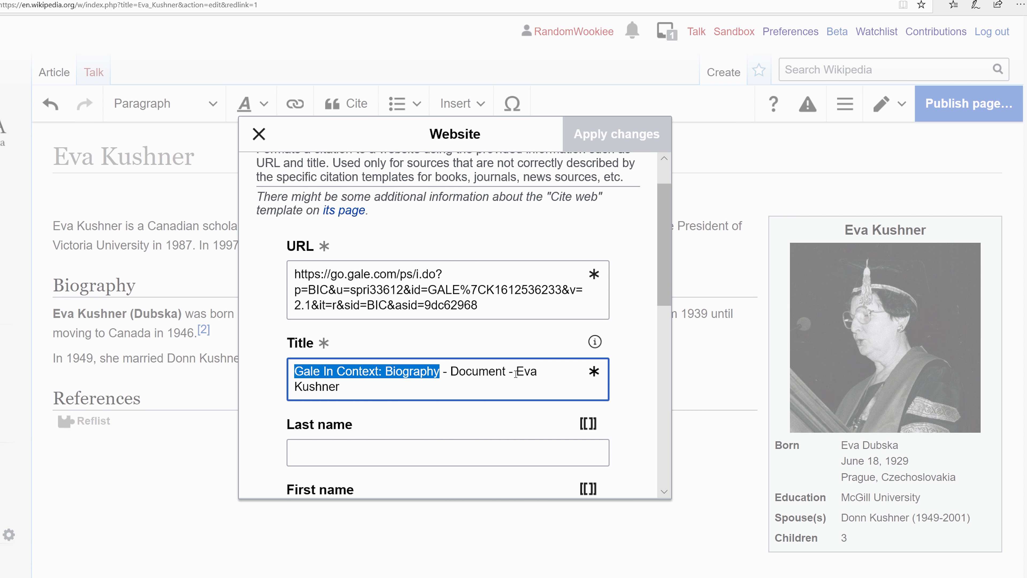
drag(513, 371, 276, 367)
key(BackSpace)
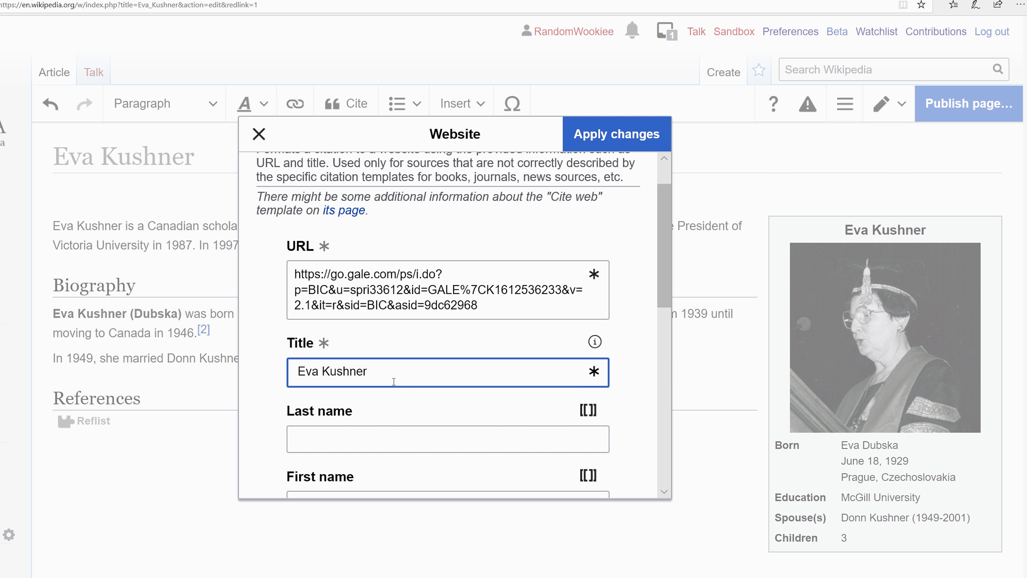
scroll(396, 383, down, 1)
scroll(395, 383, down, 5)
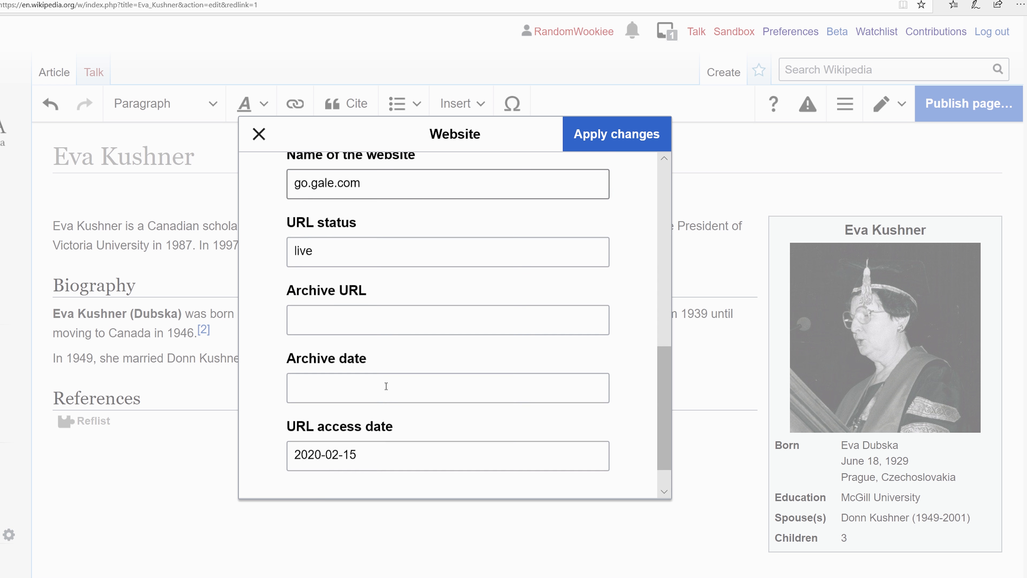
click(367, 280)
key(ctrl+v)
scroll(419, 266, up, 3)
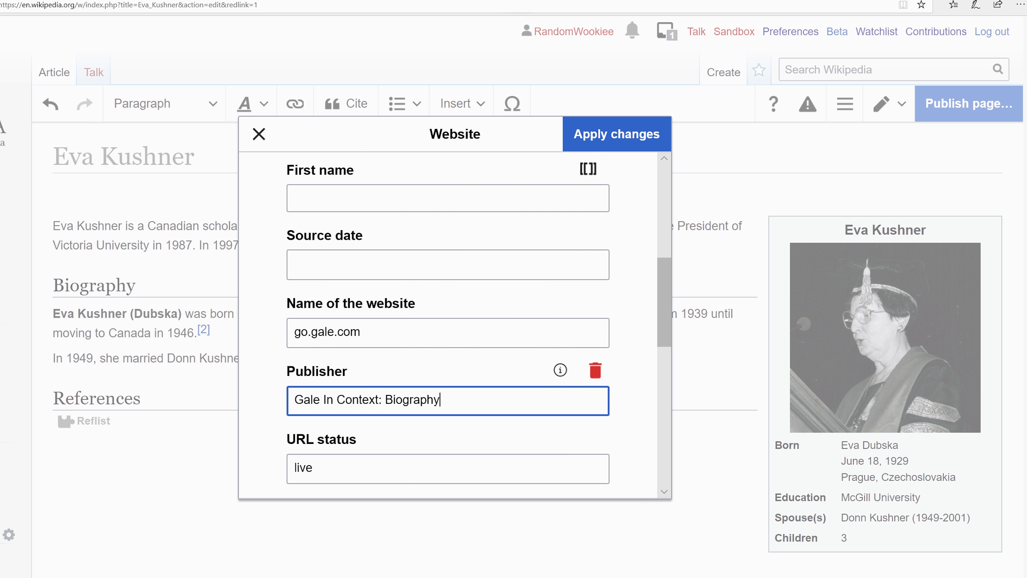
click(617, 134)
click(519, 319)
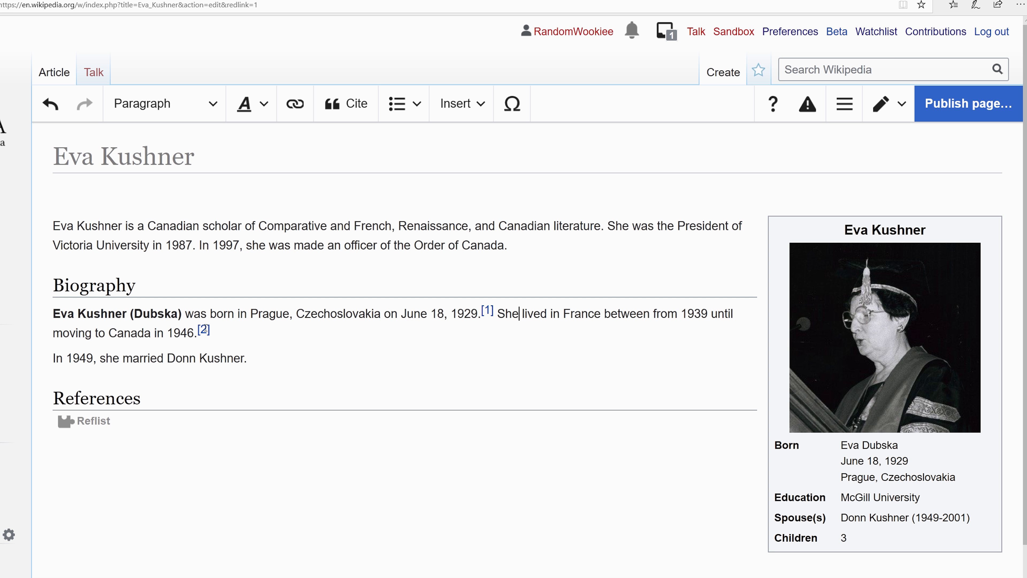
Step: Link 'Prague, Czechoslovakia' and 'Victoria University' to their matching Wikipedia articles
drag(250, 314, 381, 315)
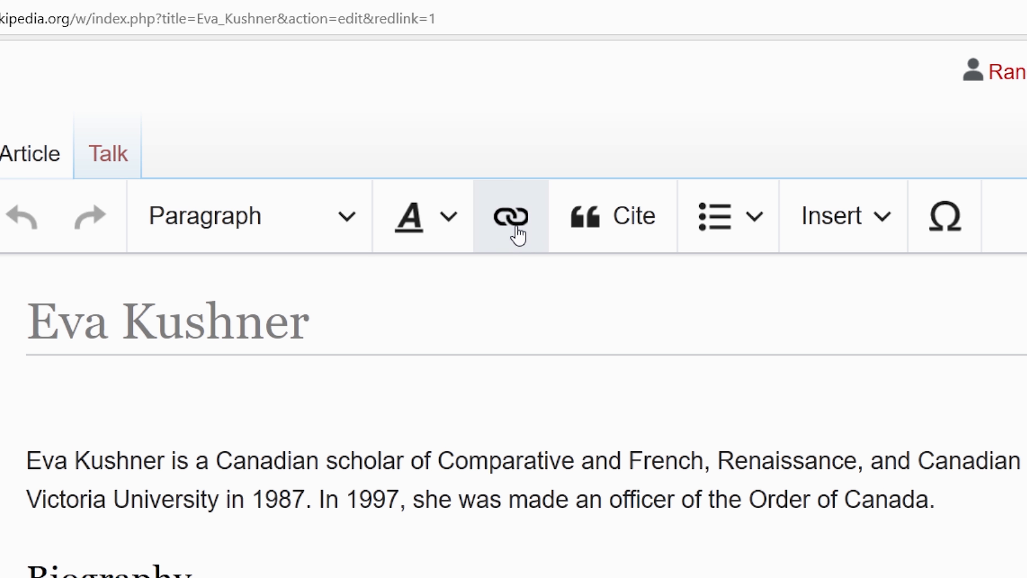
click(519, 234)
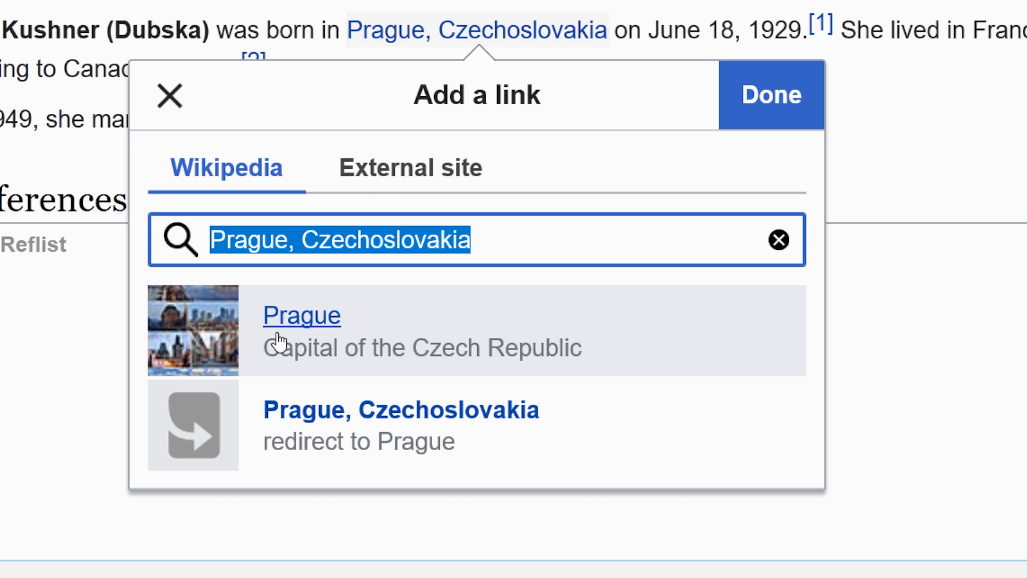
click(278, 342)
key(Escape)
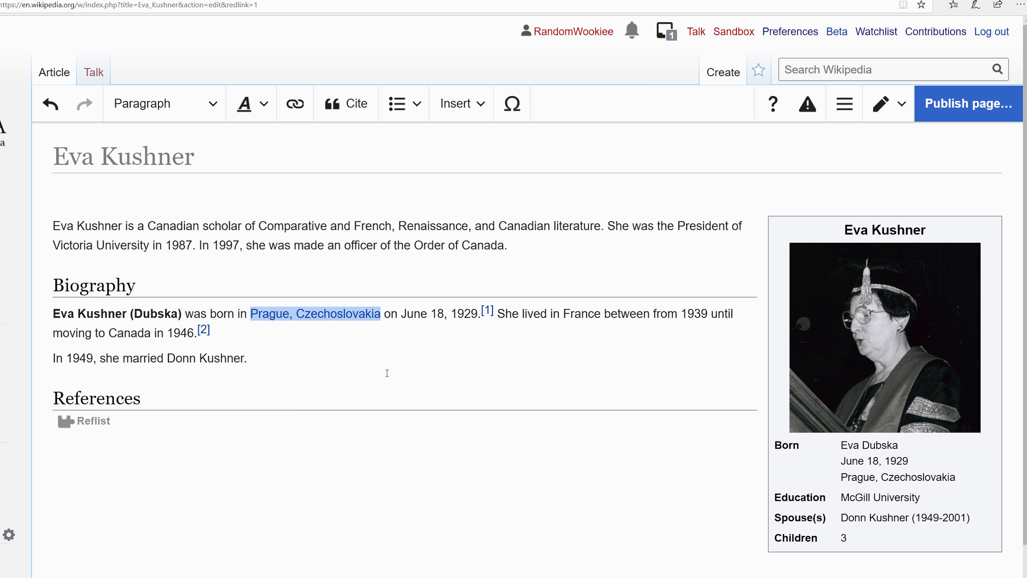
drag(53, 246, 150, 245)
click(296, 89)
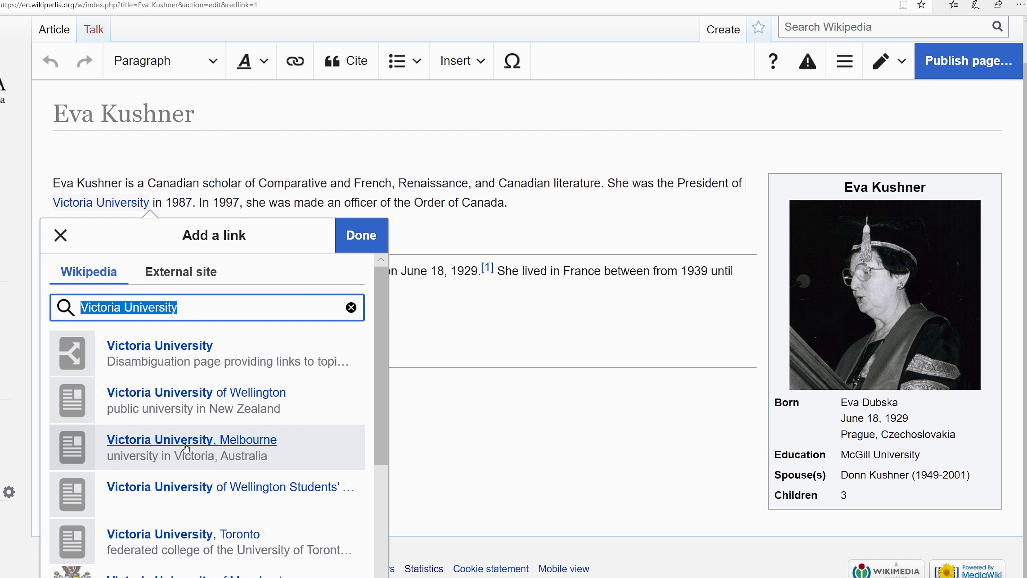
click(206, 434)
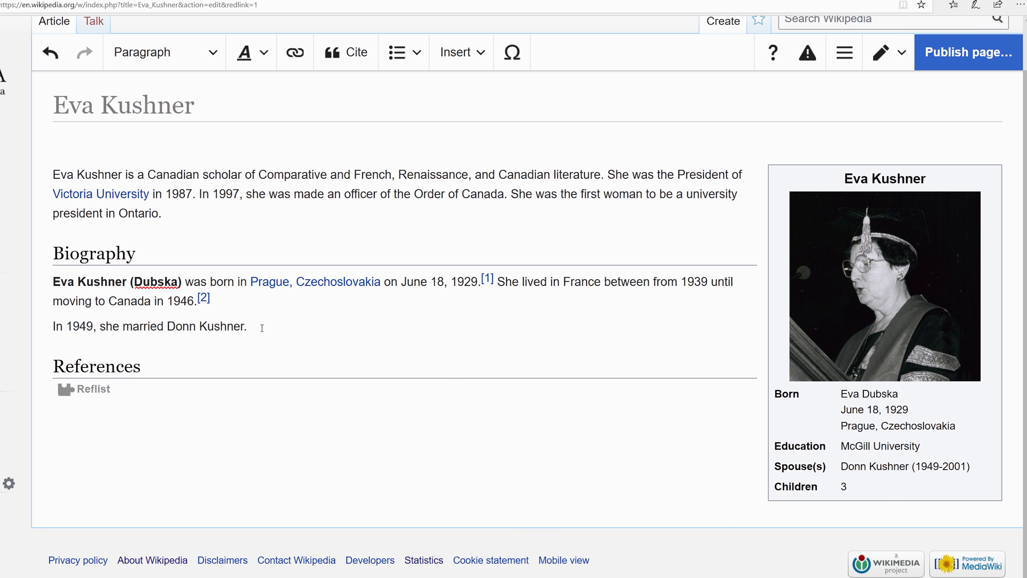
key(Return)
Step: Paste the McGill education and Order of Canada paragraphs, linking Order of Canada and McGill University
text(Kushner attened McGill University and obtained a B.A. in Philosophy and Psychology in 1948. In 1956, she obtained a Ph.D. in French Literature. Professor Kushner became President of Victoria University in 1987 and held that position until 1994. In 1997, the Canadian government awarded gave her the Order of Canada award.)
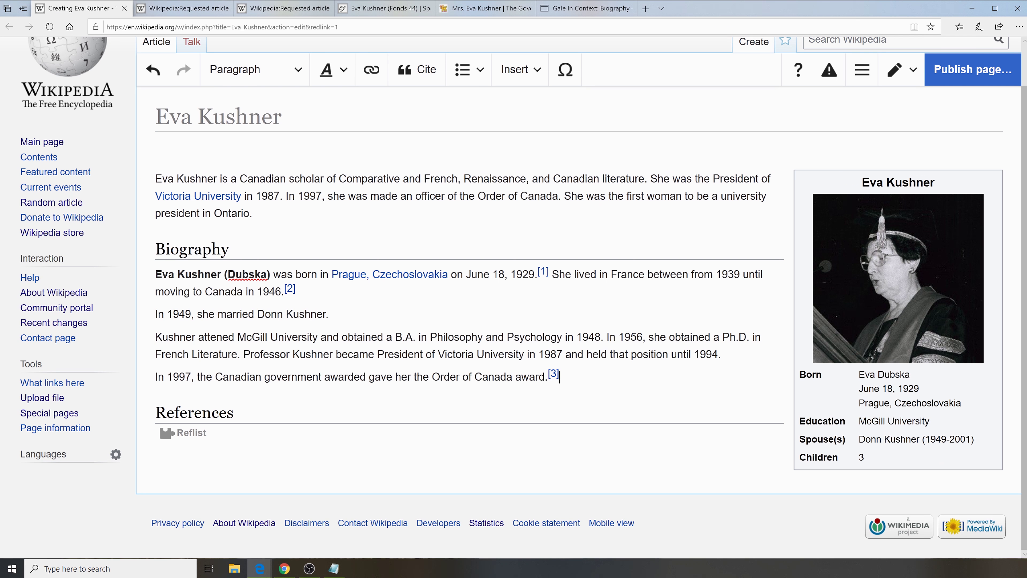
drag(433, 377, 512, 378)
key(ctrl+k)
key(Return)
drag(238, 339, 317, 338)
key(ctrl+k)
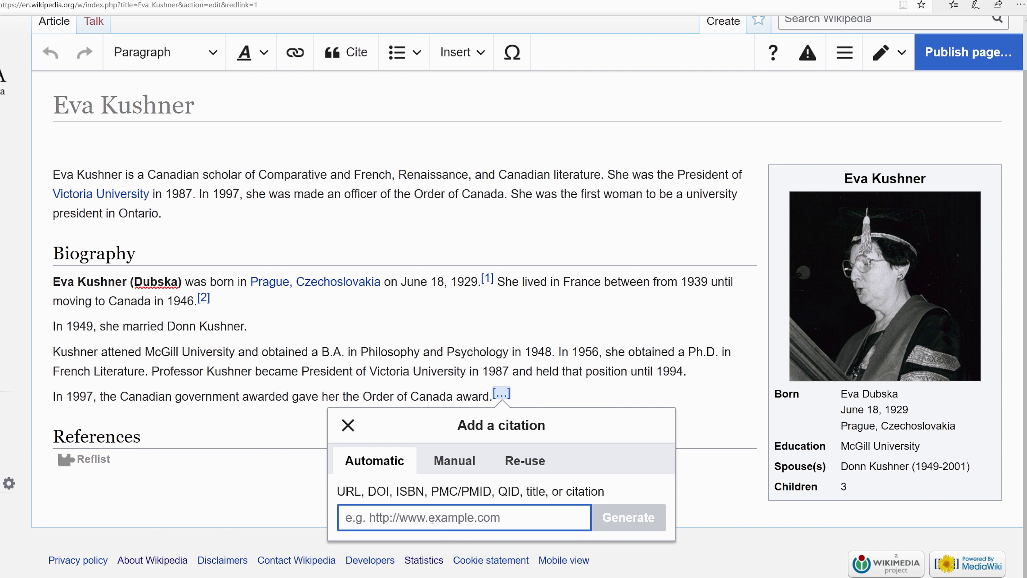
Step: Generate citation [3] for the 1997 award from the gg.ca Governor General page
right_click(432, 519)
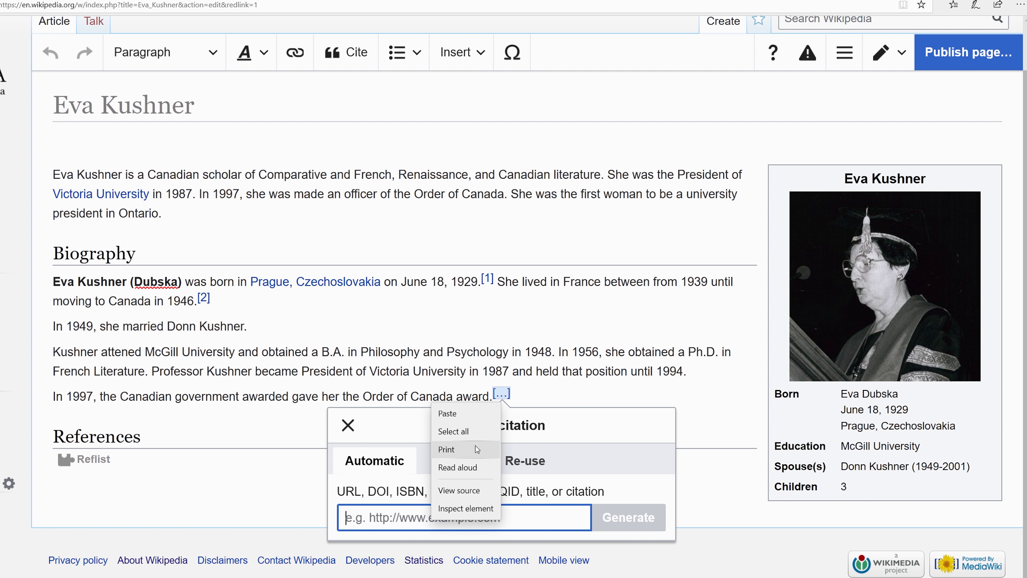
click(449, 413)
click(628, 520)
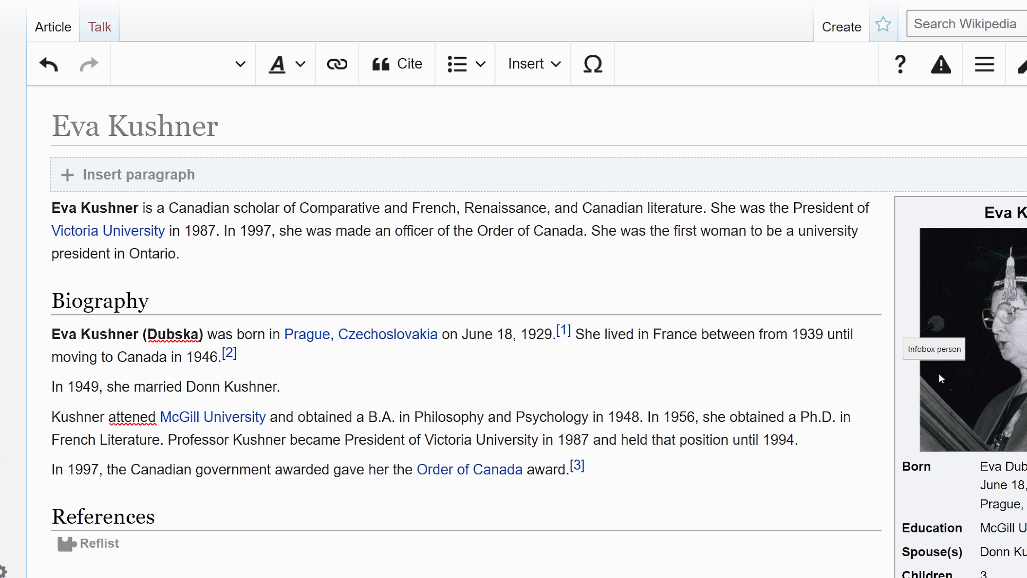
click(793, 249)
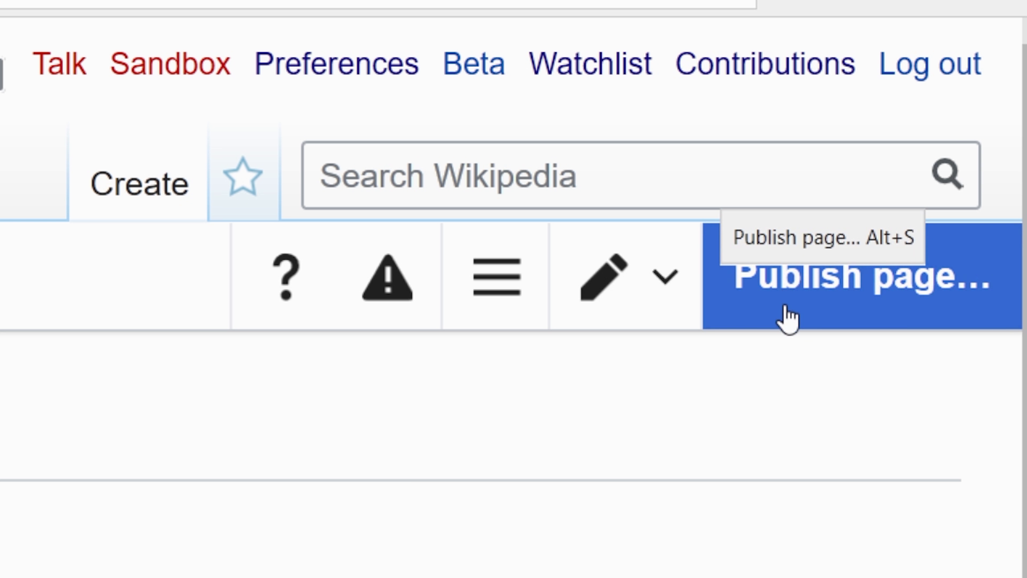
Step: Publish the Eva Kushner article with the edit summary 'Created artcle'
click(813, 320)
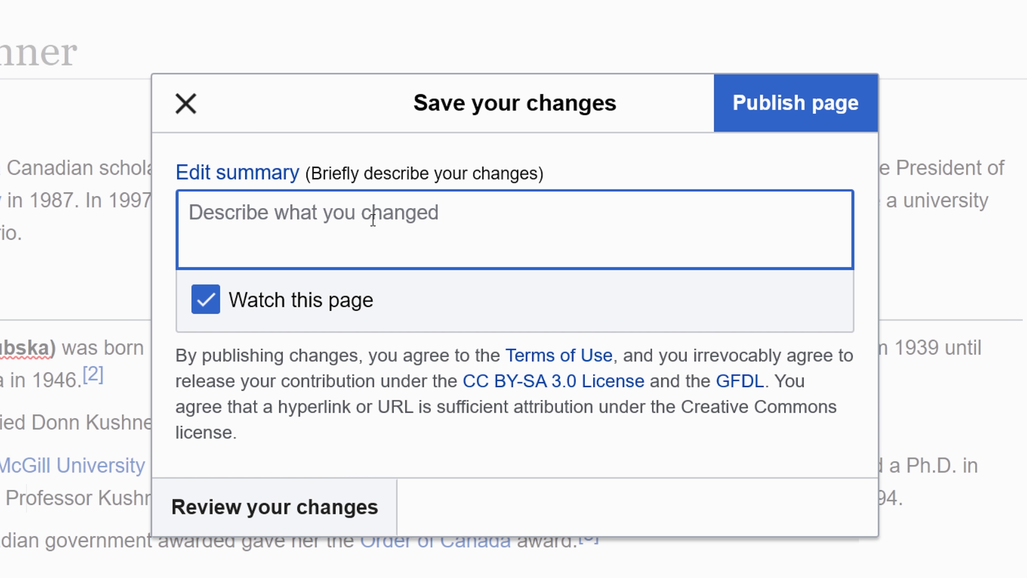
text(Created artcle)
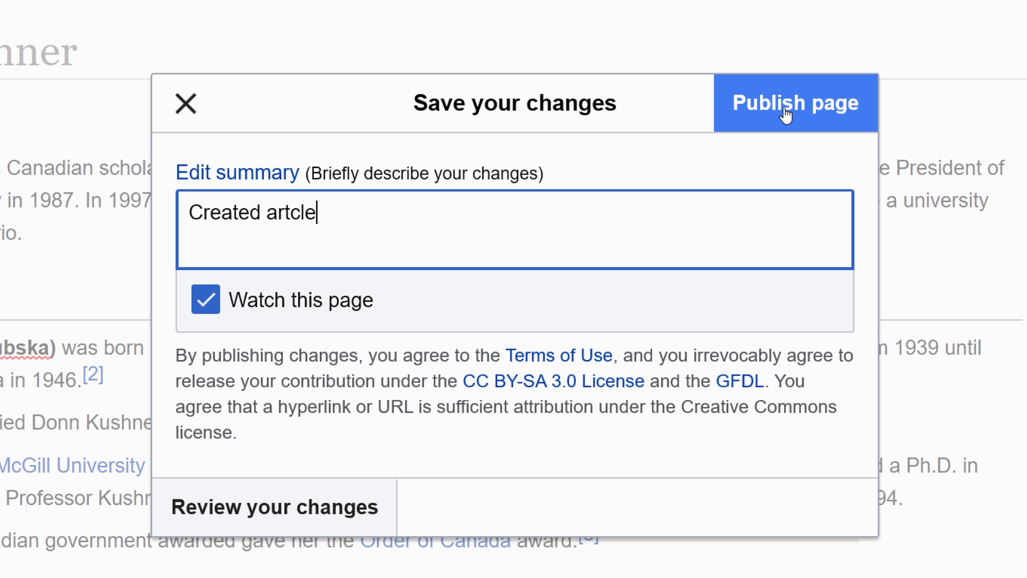
click(785, 115)
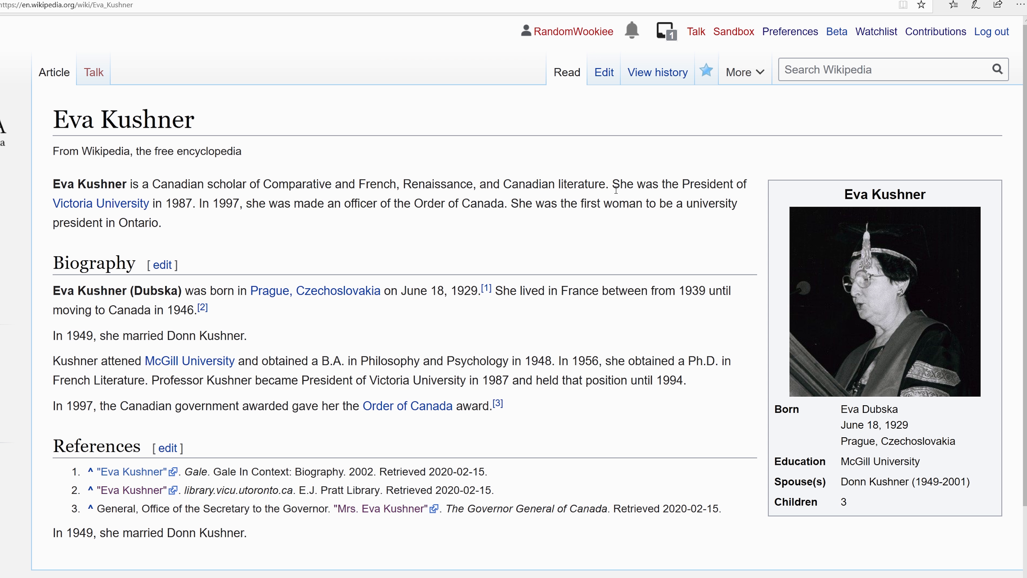
click(661, 87)
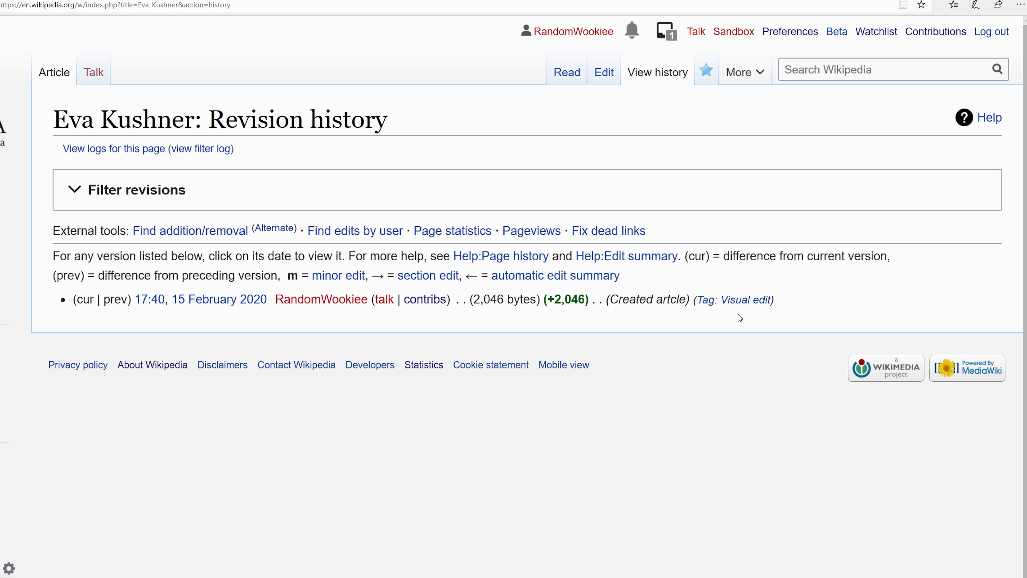
click(53, 76)
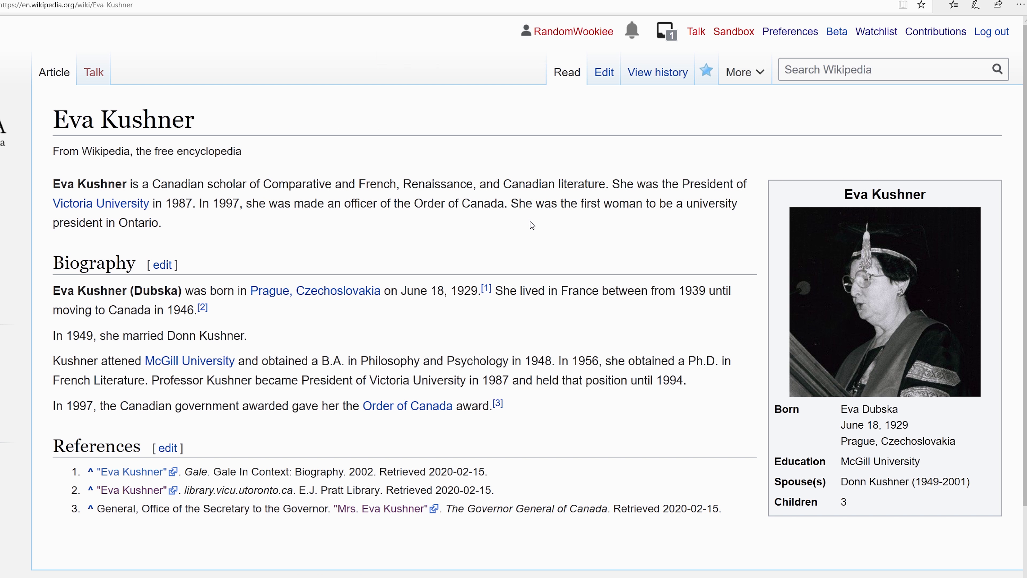